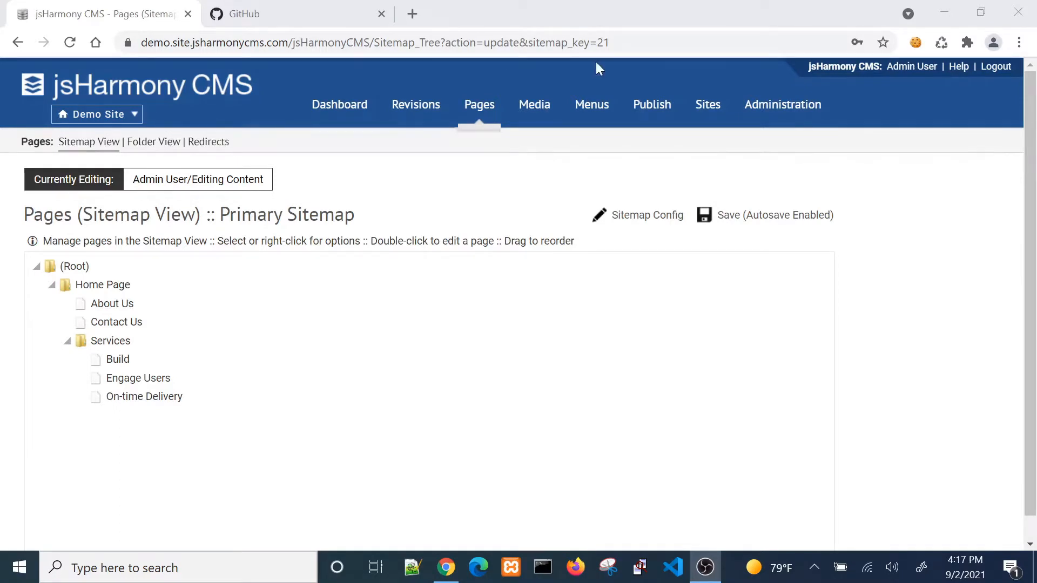
Open the Demo Site's configuration and start a new deployment target named Prod
click(704, 108)
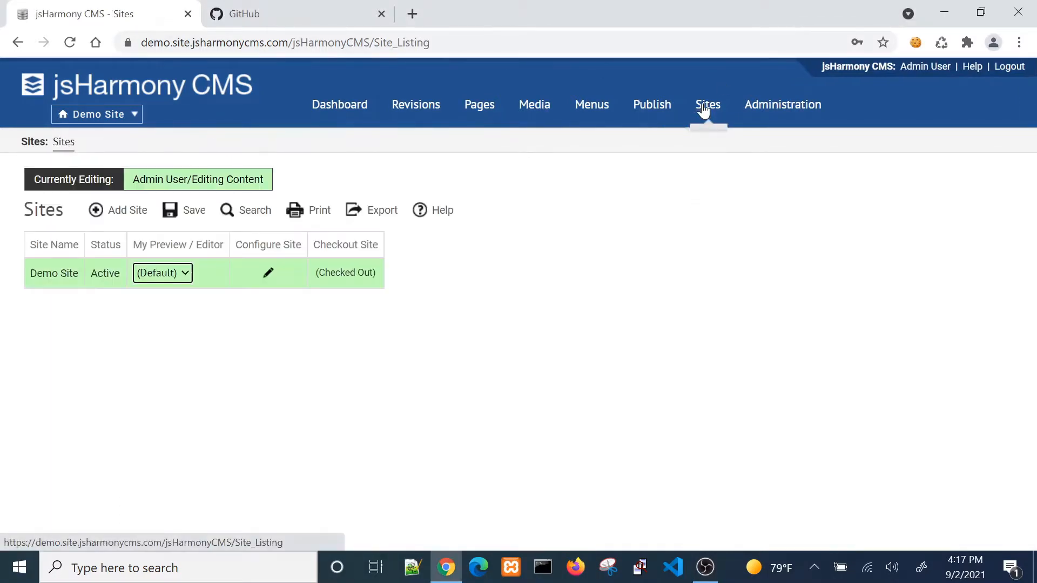
click(268, 272)
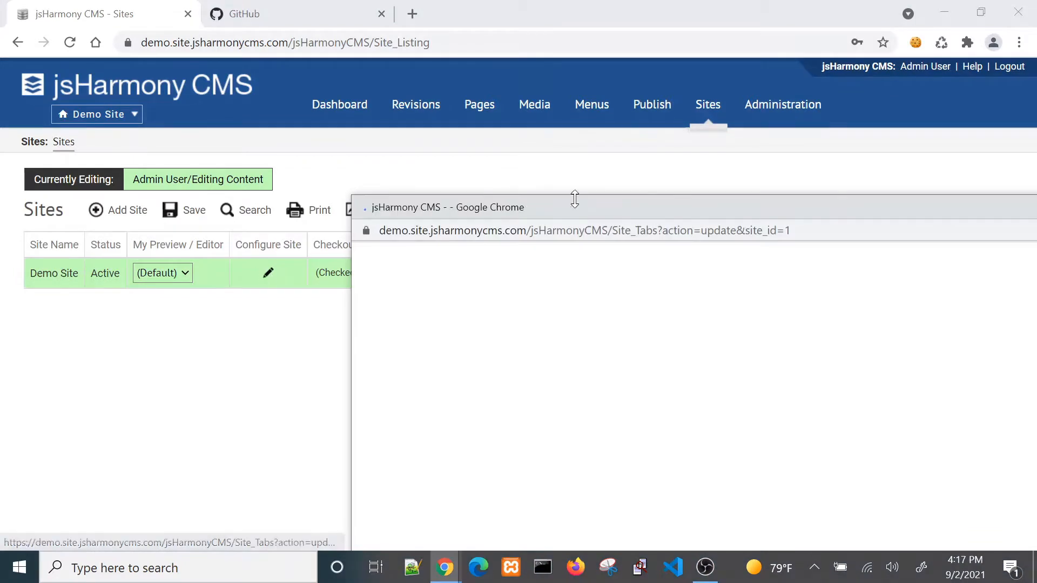
drag(592, 212, 332, 22)
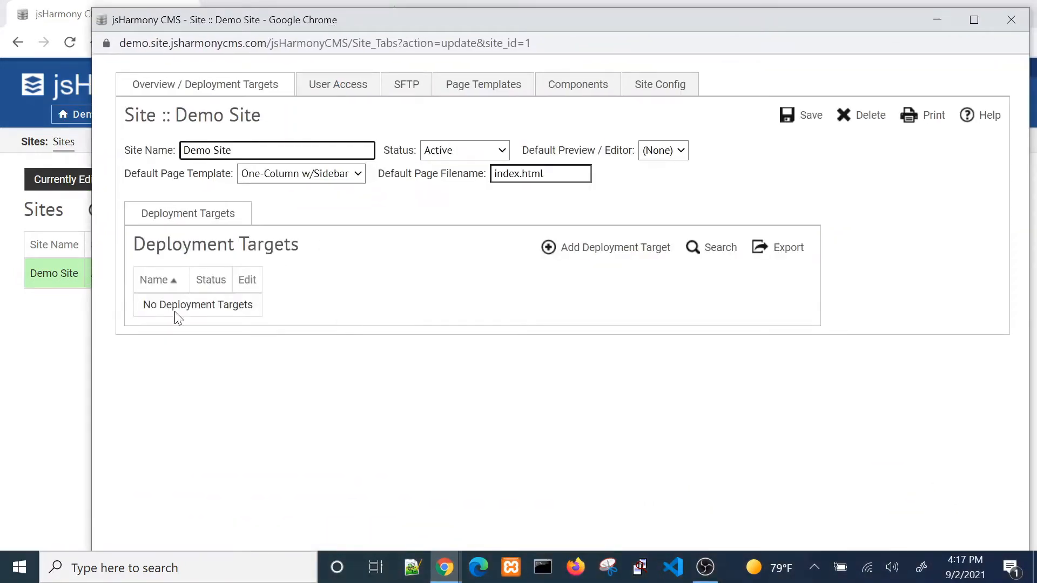
click(577, 252)
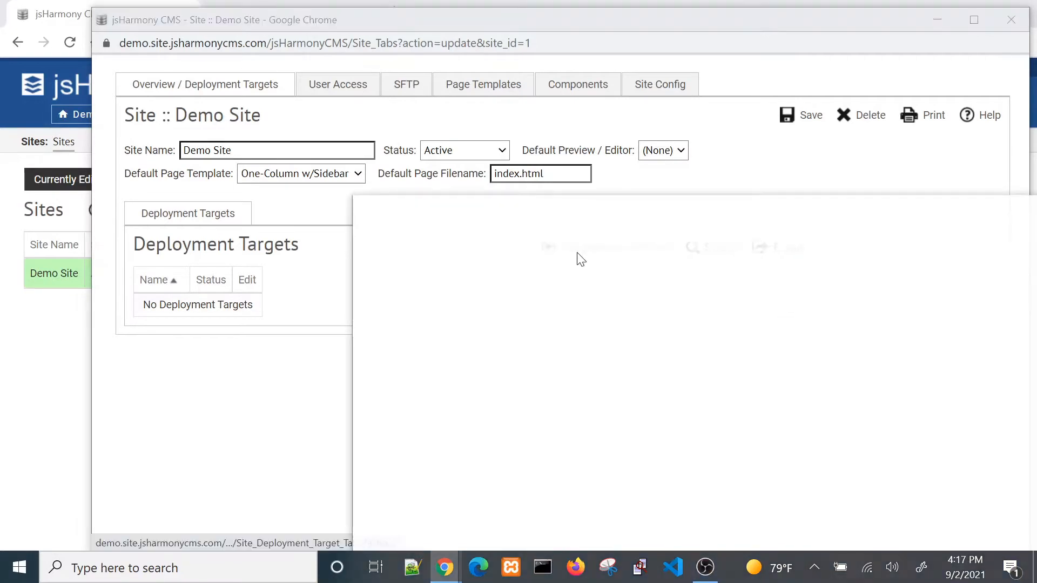
drag(617, 210, 456, 22)
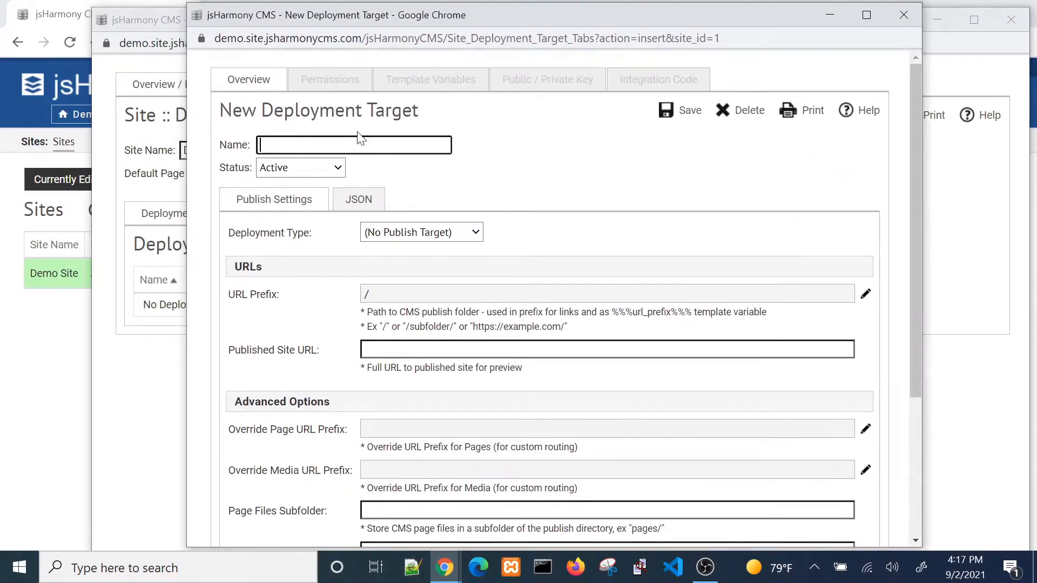
text(Prod)
Set the Prod target's deployment type to Git SSH, ready for its Git URL
click(429, 232)
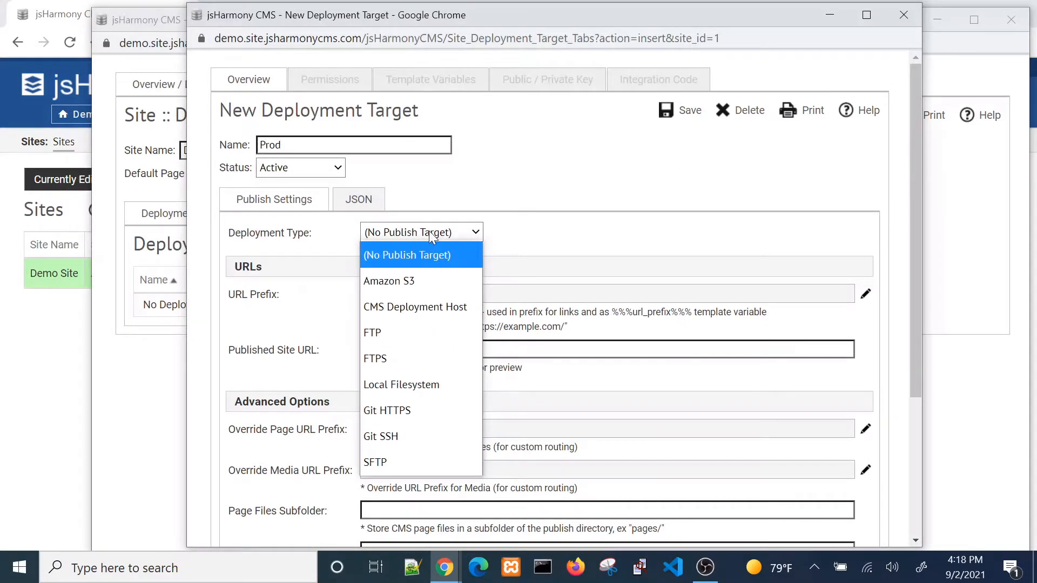
click(440, 301)
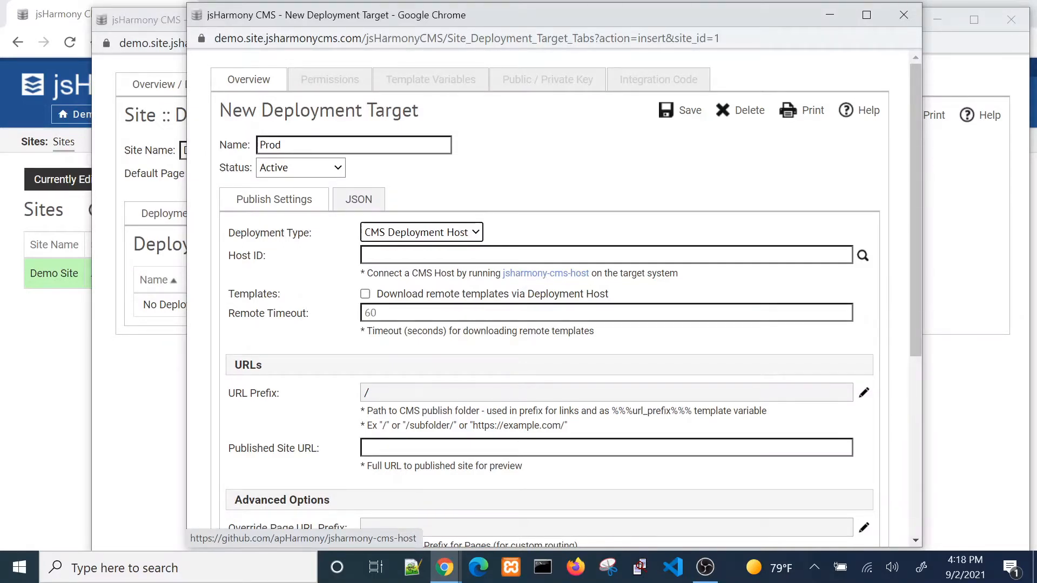
click(432, 232)
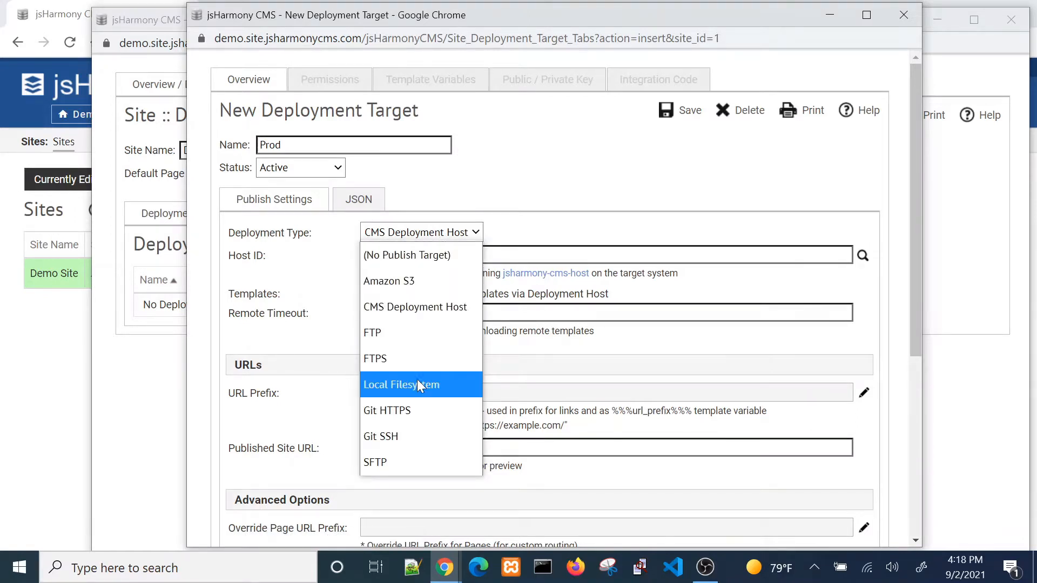
click(413, 435)
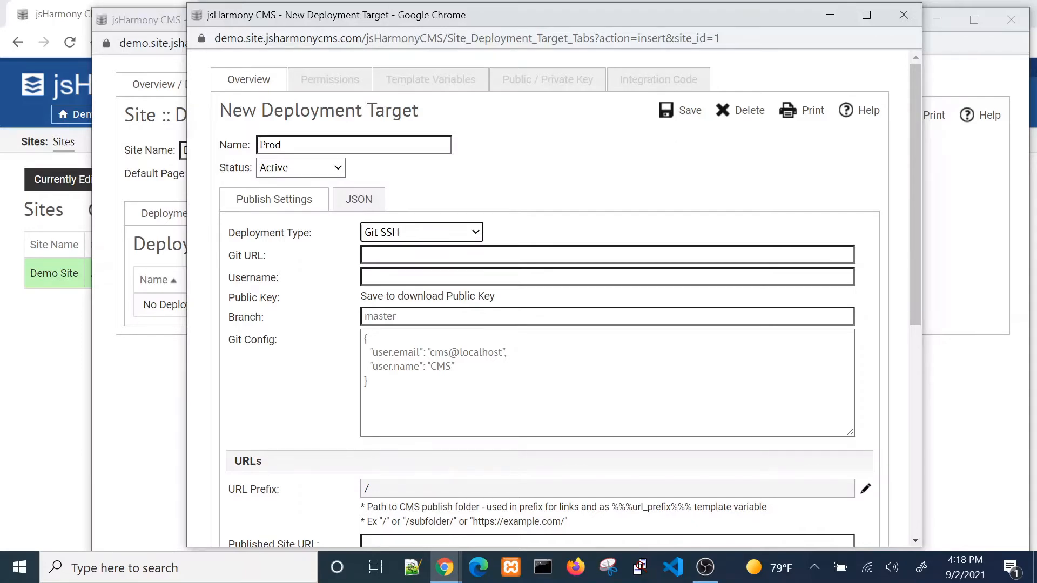
click(413, 255)
Switch to GitHub and create a public repository named demo-cms, initialized with a README file
click(65, 13)
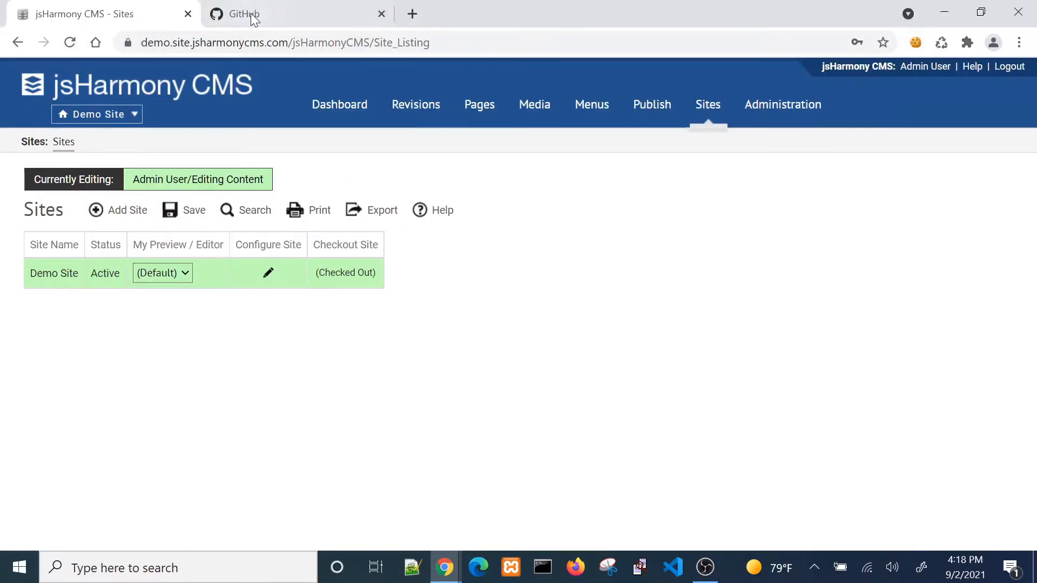
click(254, 19)
click(89, 245)
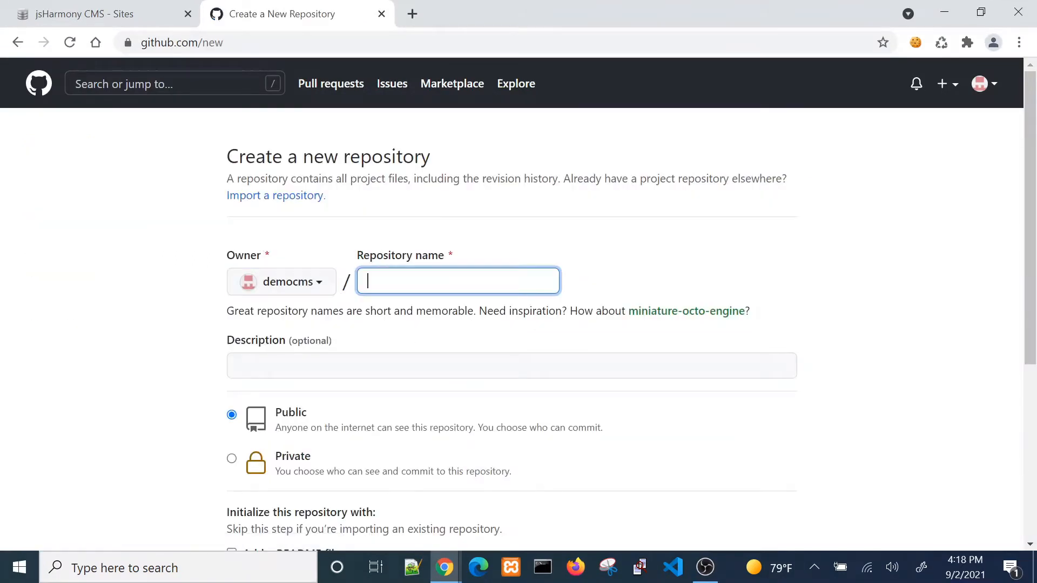
text(demo-cms)
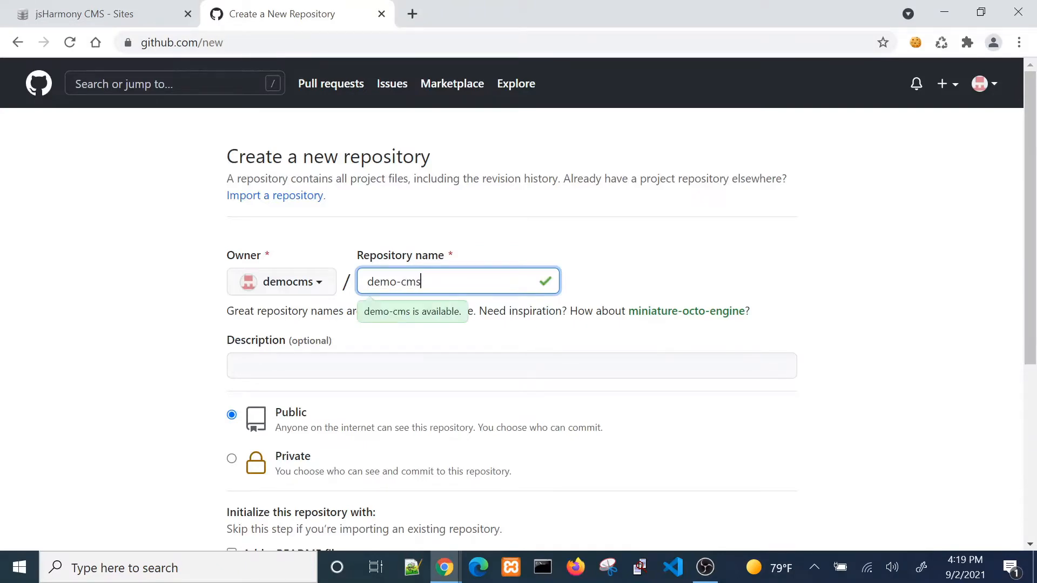
scroll(347, 351, down, 5)
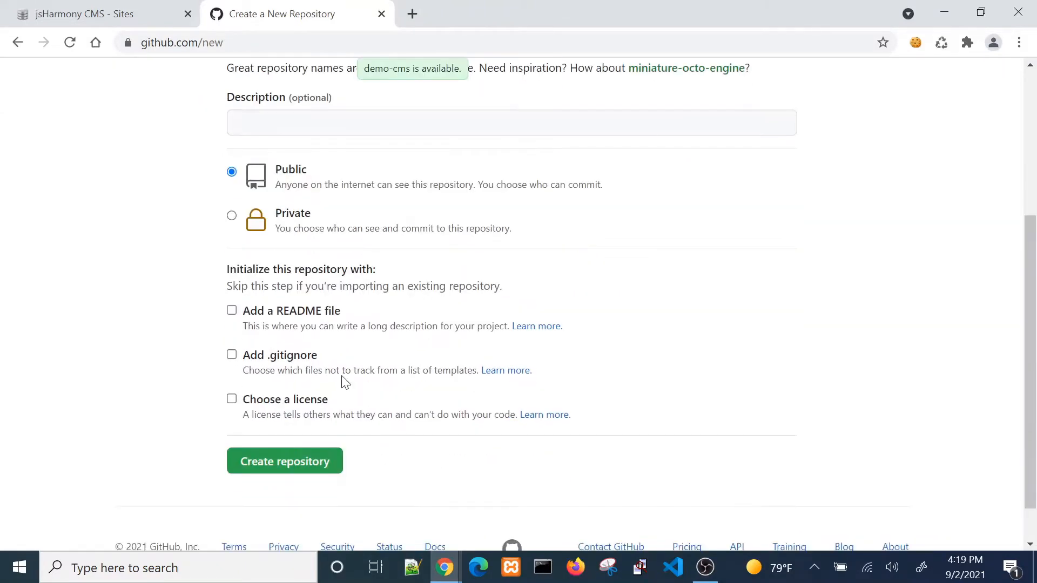
click(232, 312)
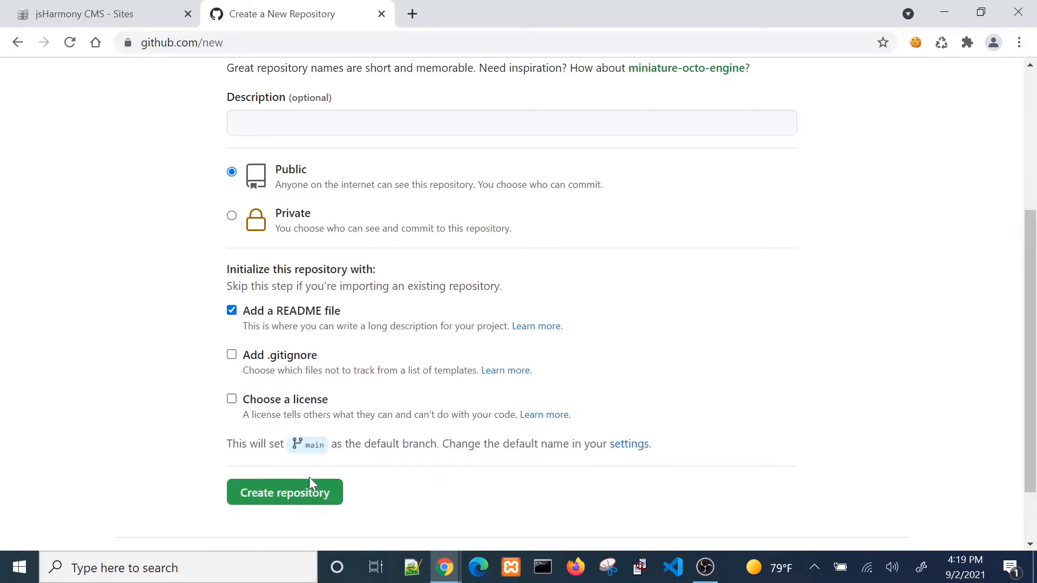
click(299, 496)
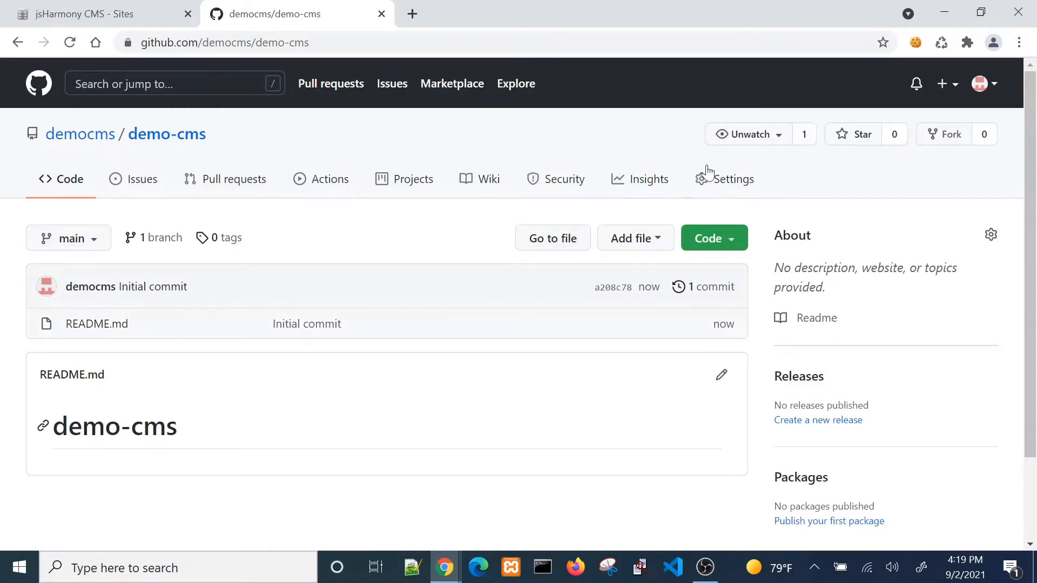
Enable GitHub Pages for the demo-cms repository, using the main branch and the / (root) folder as source
click(733, 183)
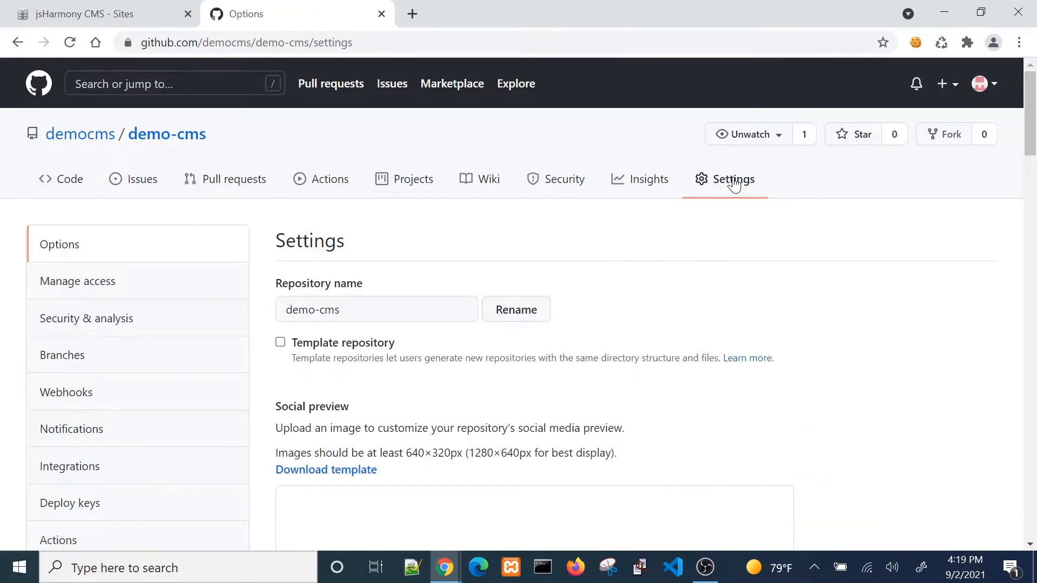
scroll(176, 331, down, 3)
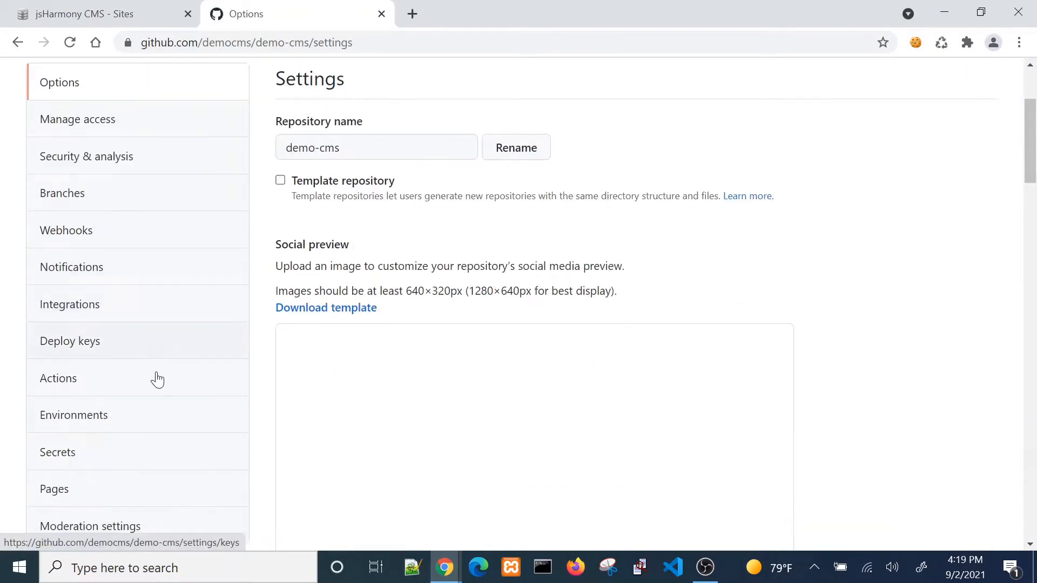
click(115, 488)
scroll(389, 378, down, 2)
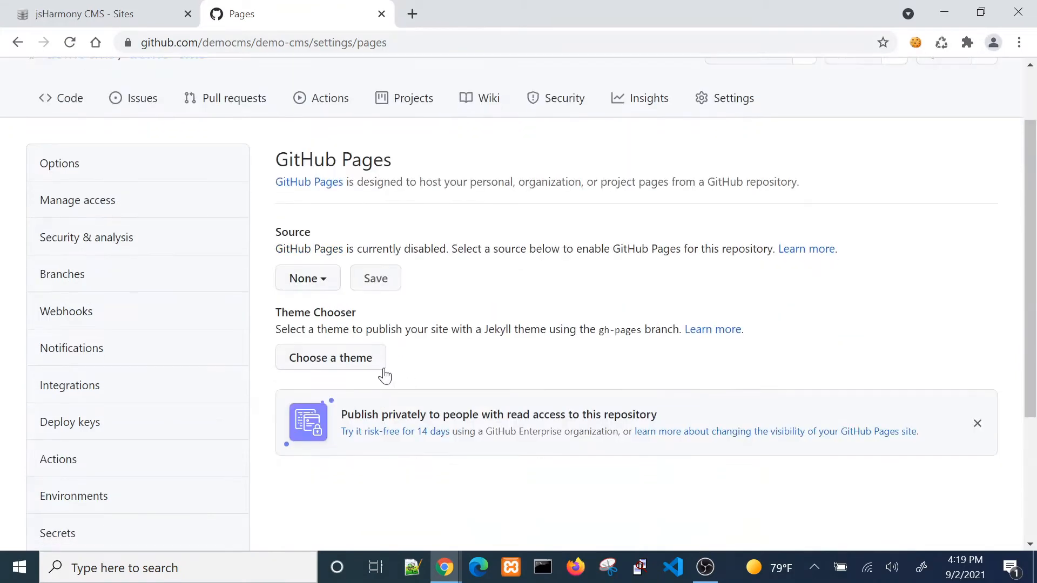
click(326, 278)
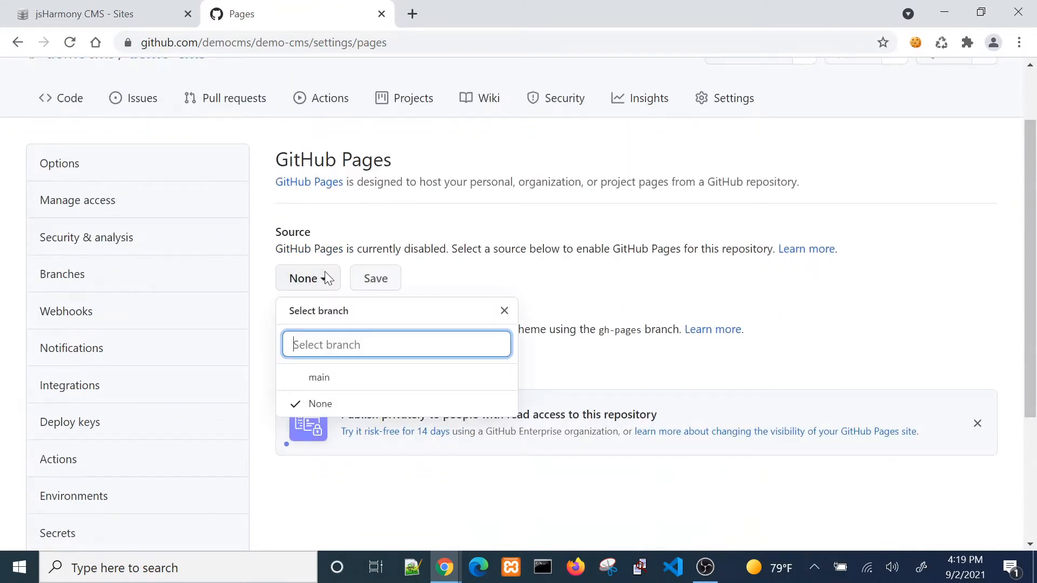
click(341, 381)
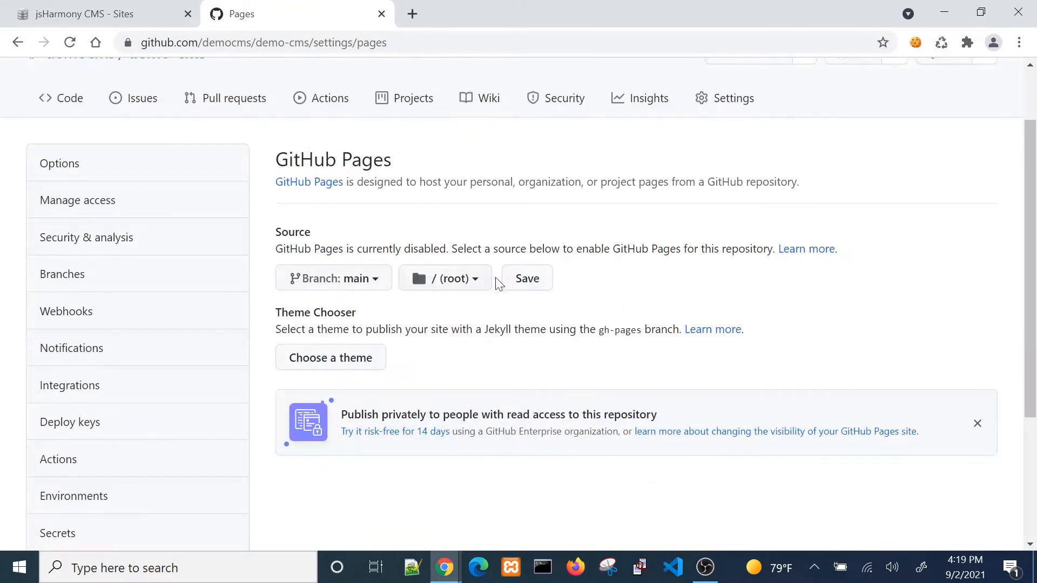
click(527, 280)
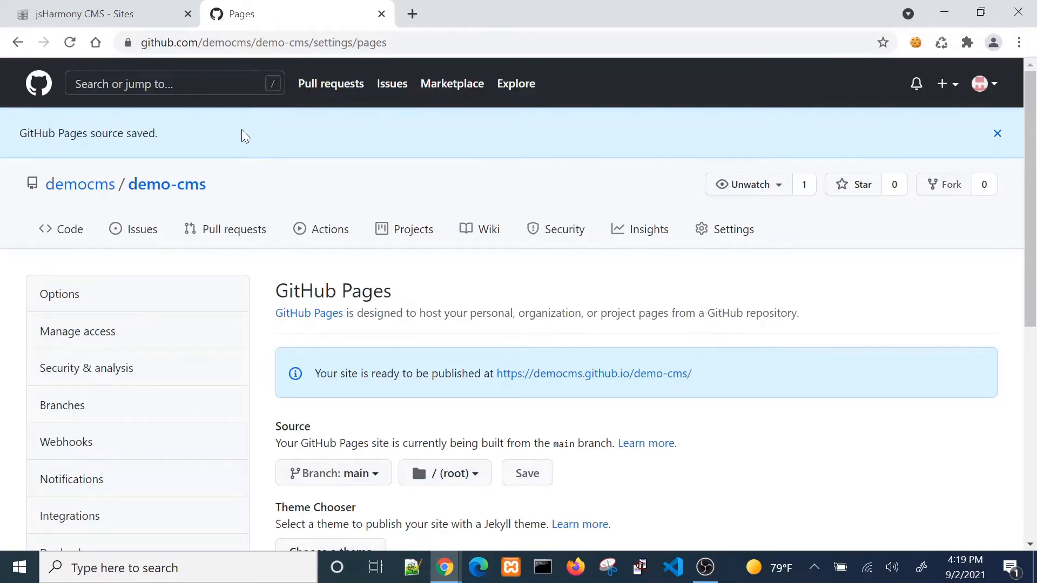
Open the published GitHub Pages address in a separate browser tab to check the site
right_click(561, 380)
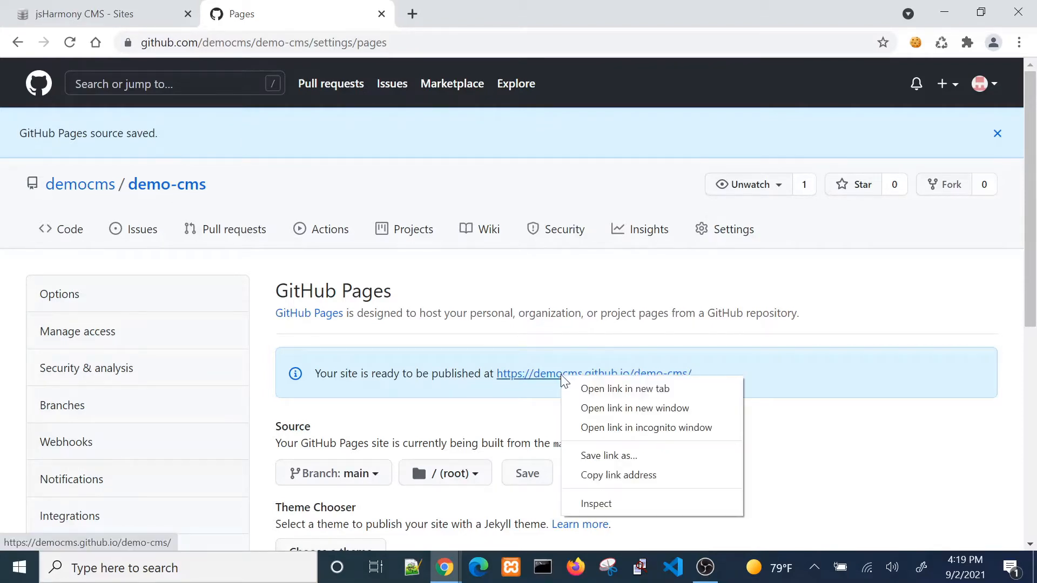
click(596, 388)
click(401, 12)
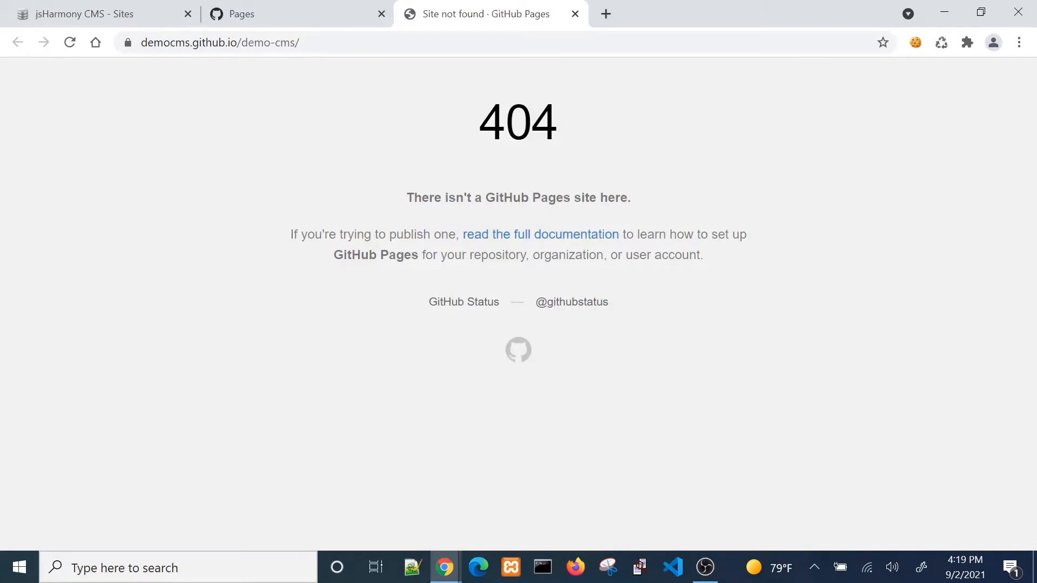
Return to the demo-cms repository's main page and copy its SSH clone URL
click(315, 20)
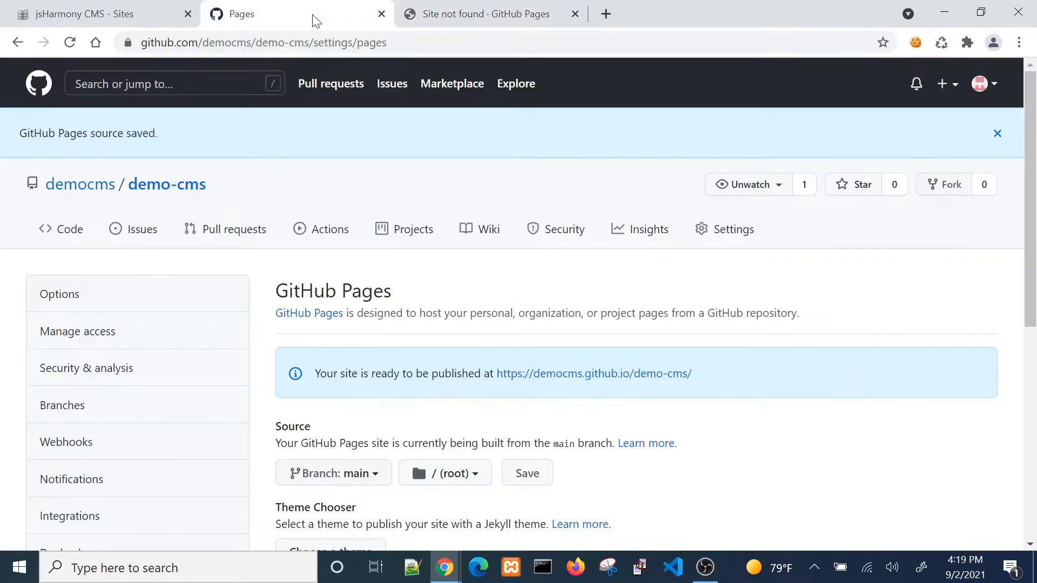
mouse_move(80, 190)
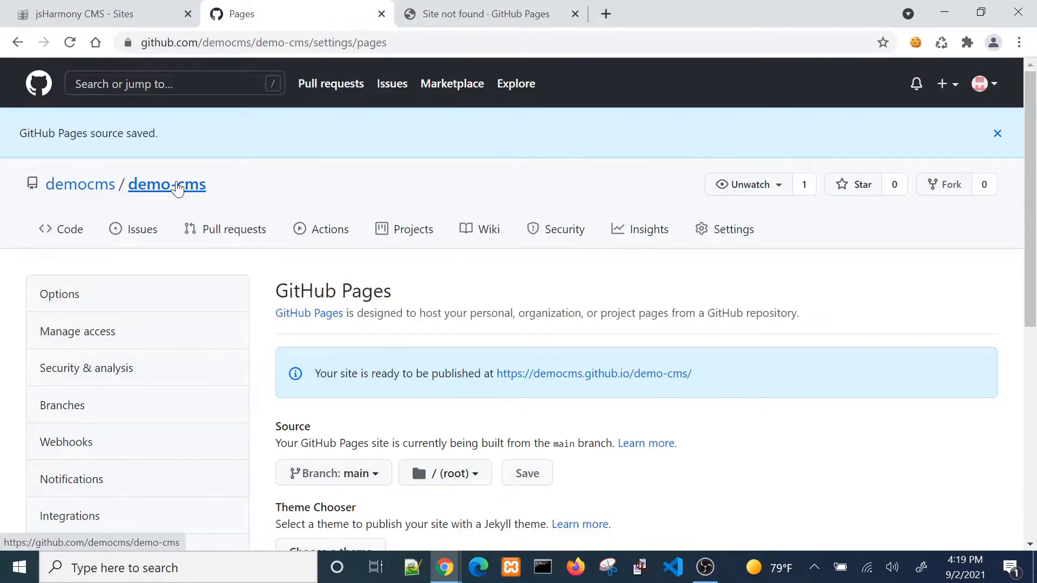
click(161, 186)
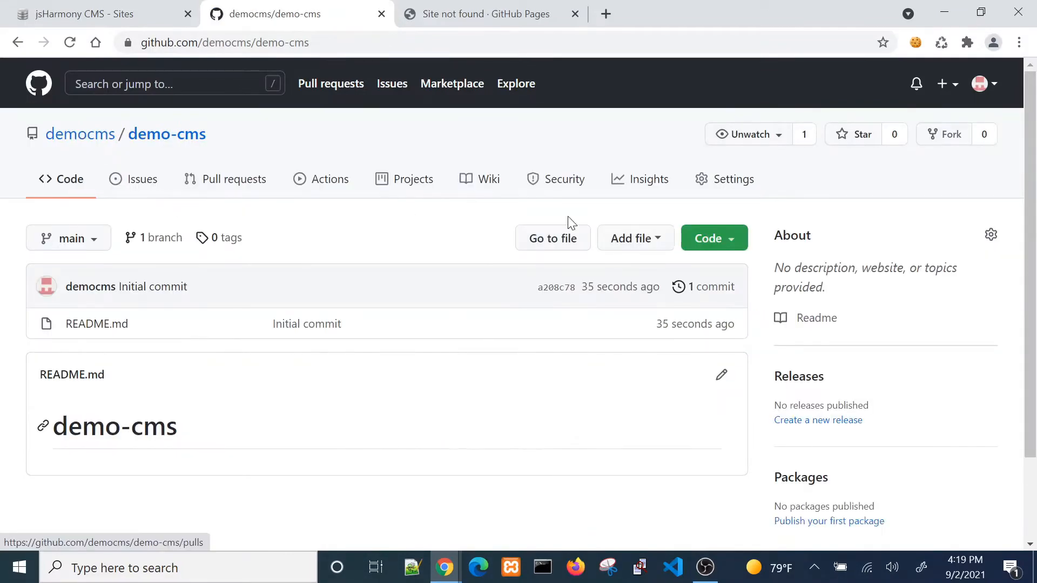
click(739, 240)
scroll(577, 210, down, 2)
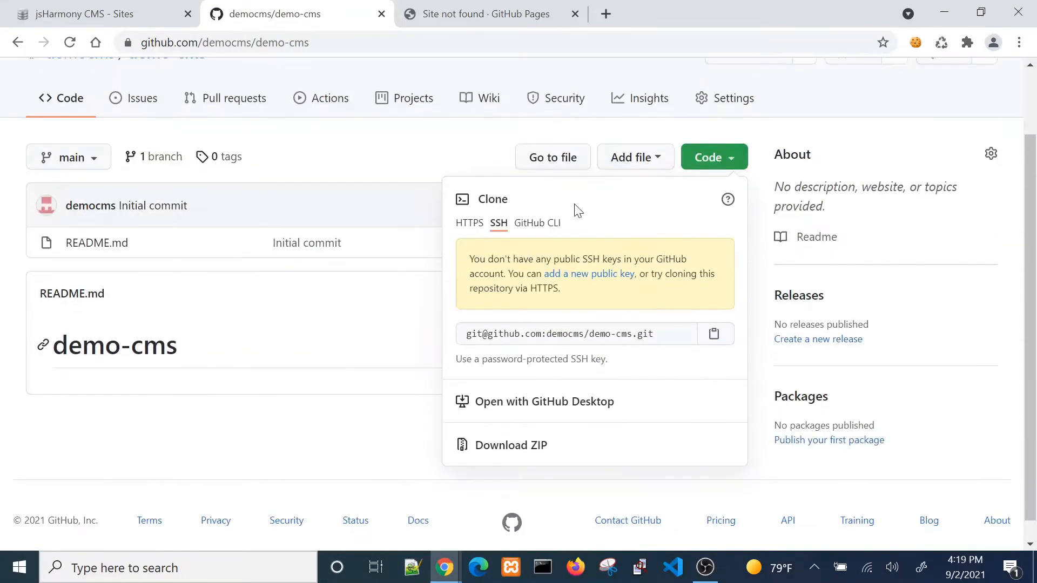
click(472, 224)
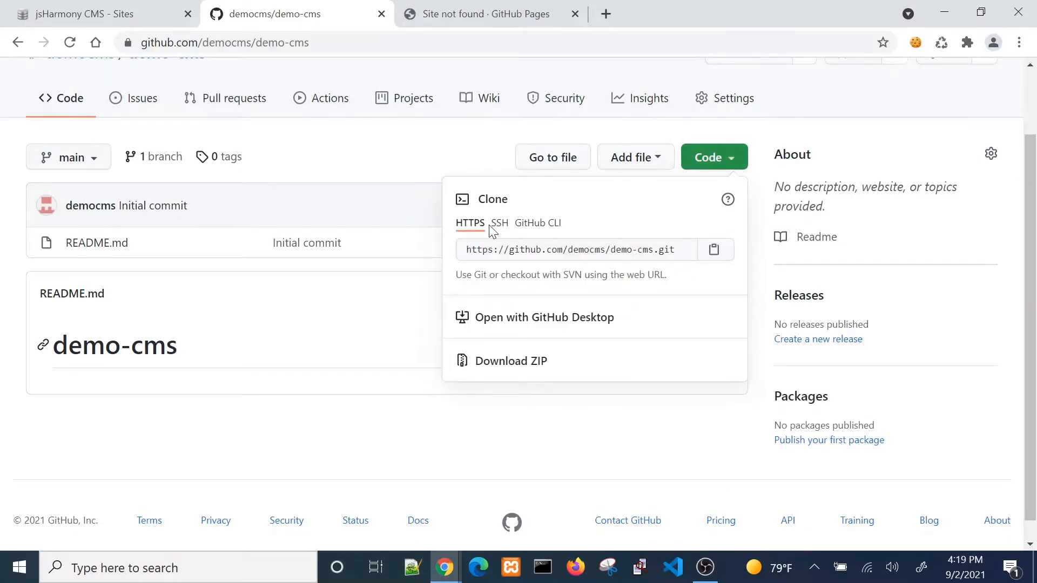
click(507, 226)
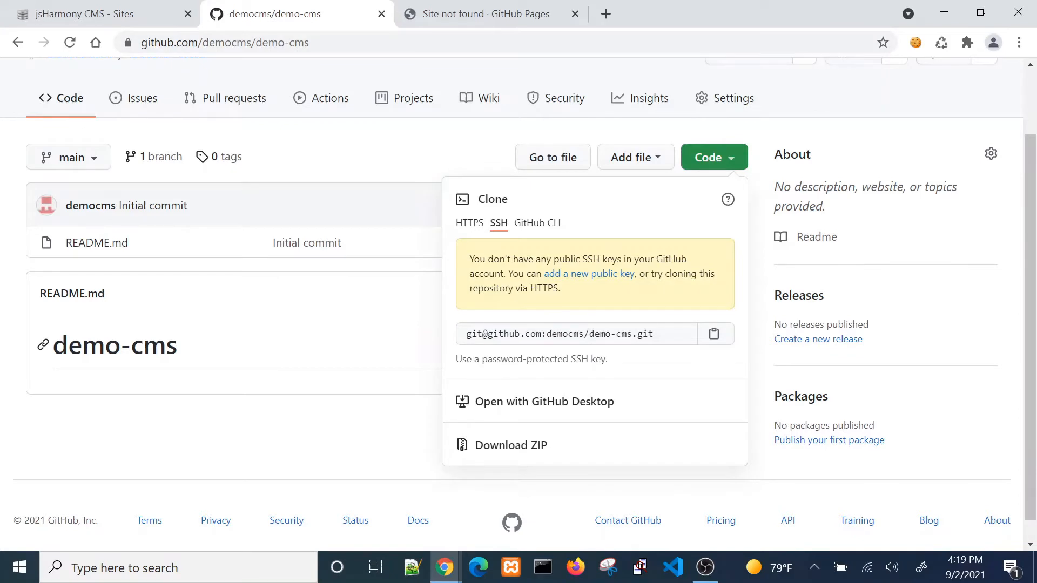
click(714, 334)
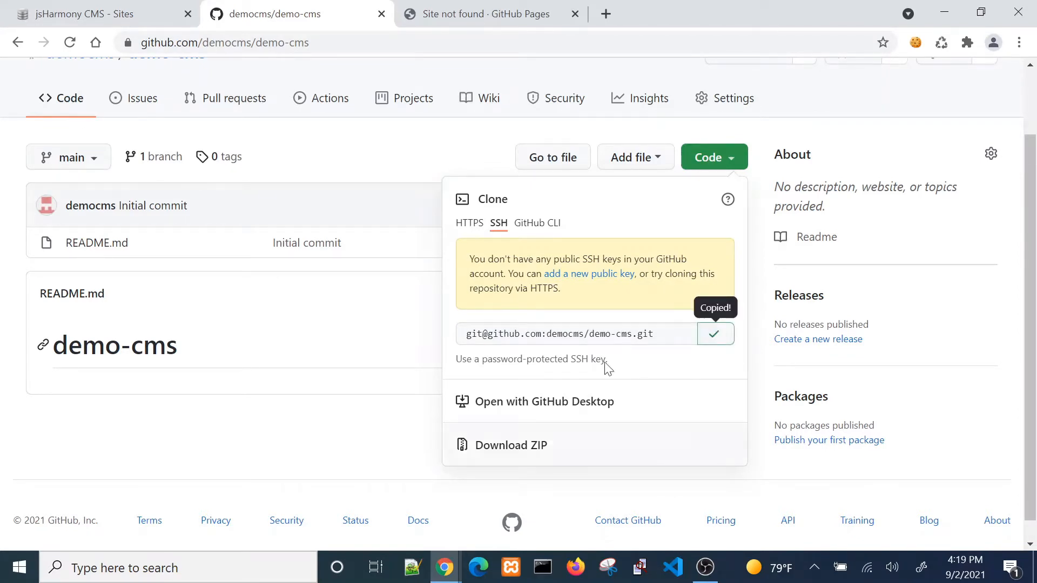
Switch back to the jsHarmony CMS deployment target and set its Git URL to ssh://github.com:democms/demo-cms.git and username to git
key(alt+Tab)
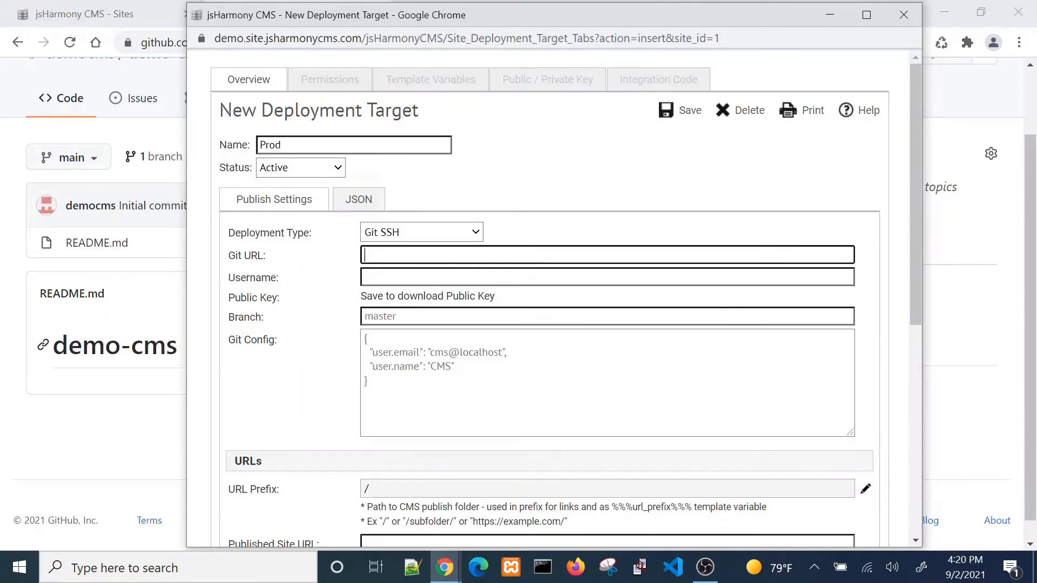
key(ctrl+v)
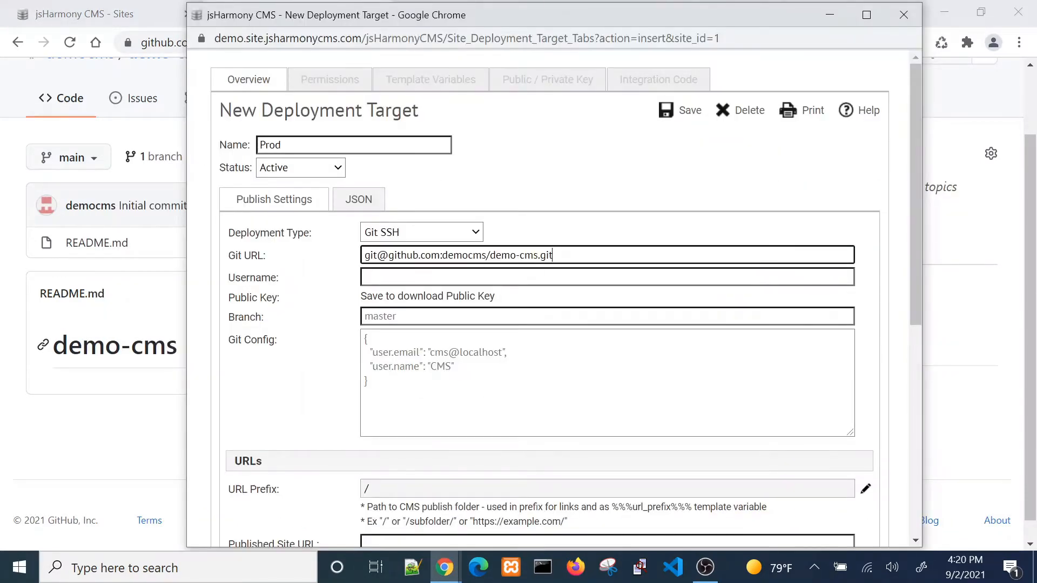
key(Tab)
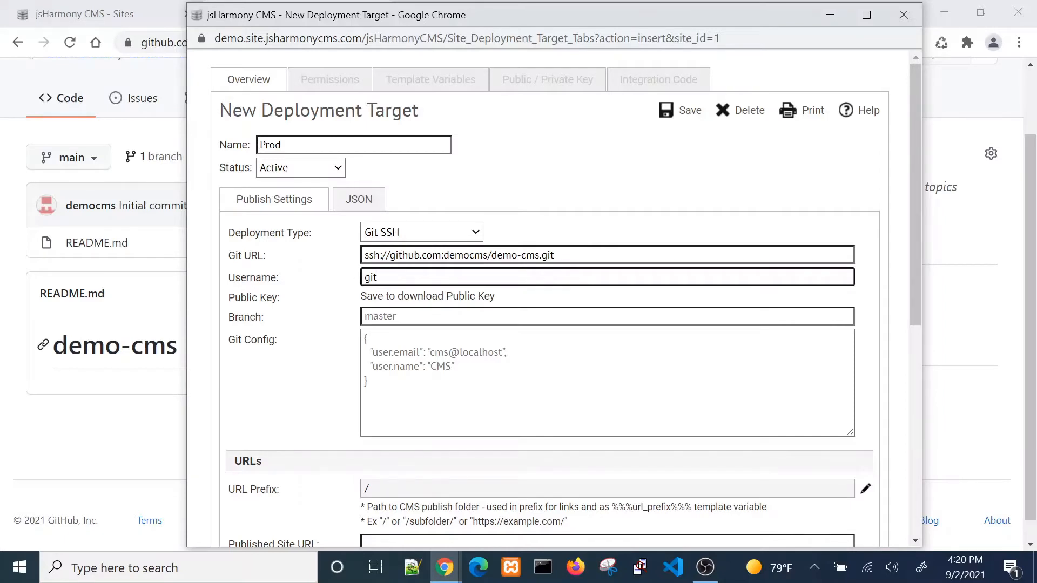
Set the deployment target's branch to main and save the target
click(365, 316)
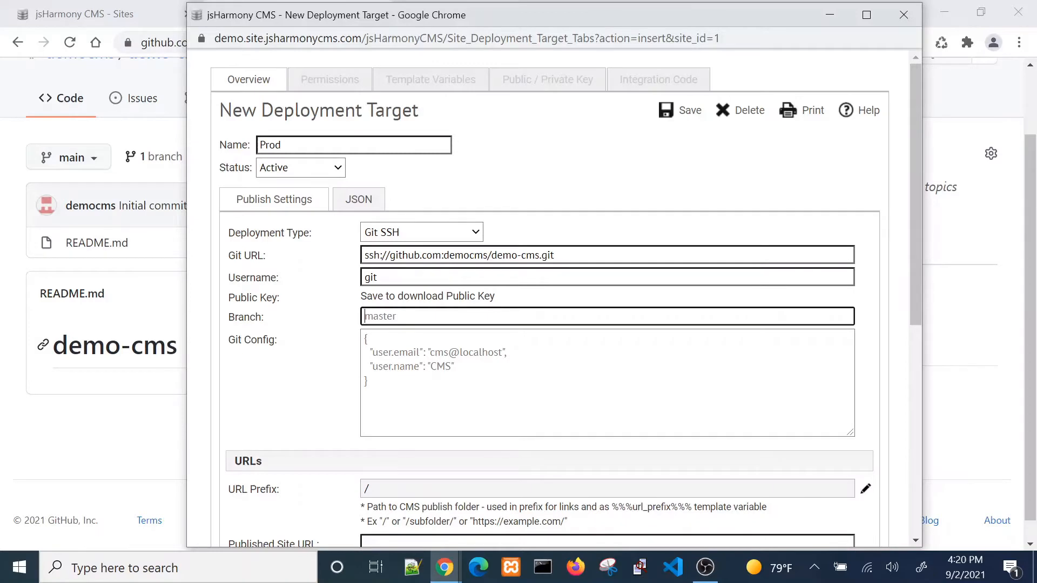
text(main)
click(691, 113)
scroll(654, 168, down, 1)
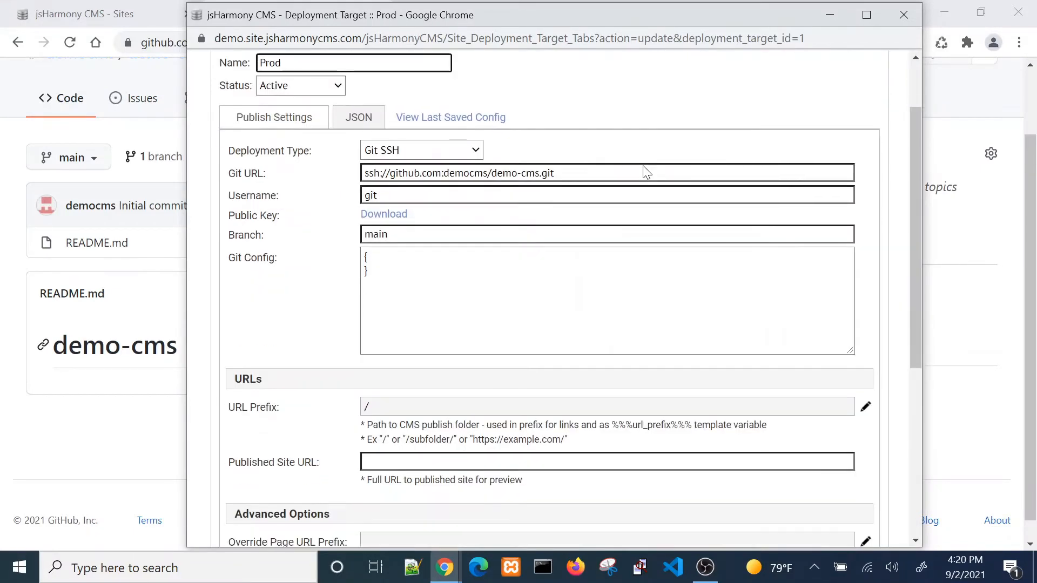
Copy the /demo-cms/ path from the GitHub Pages address and set it as the Prod deployment target's URL Prefix
scroll(644, 168, down, 1)
scroll(644, 168, up, 1)
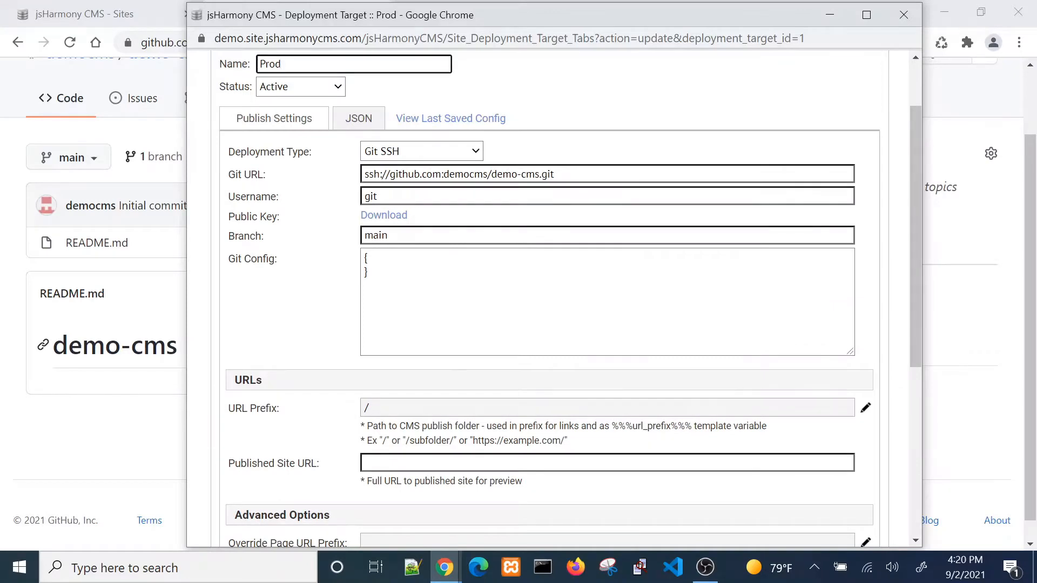
scroll(644, 169, up, 1)
scroll(644, 169, down, 1)
click(18, 181)
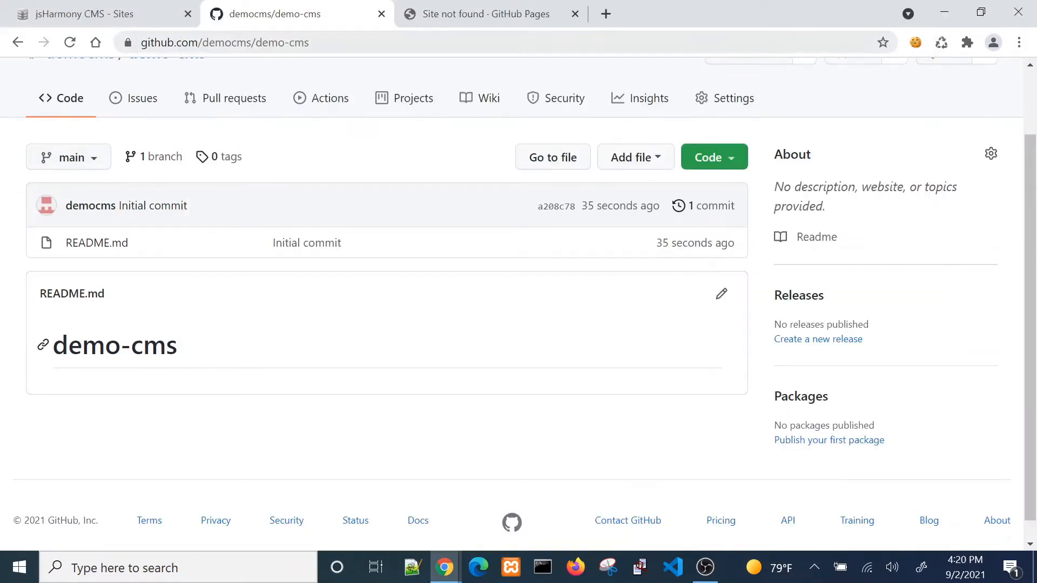
click(475, 14)
drag(301, 42, 240, 42)
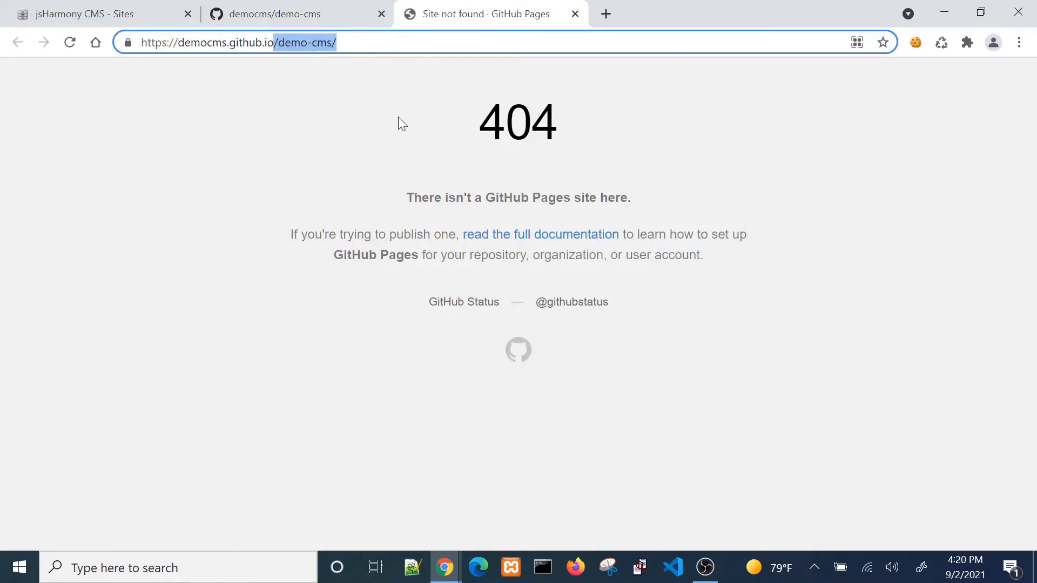
key(alt+Tab)
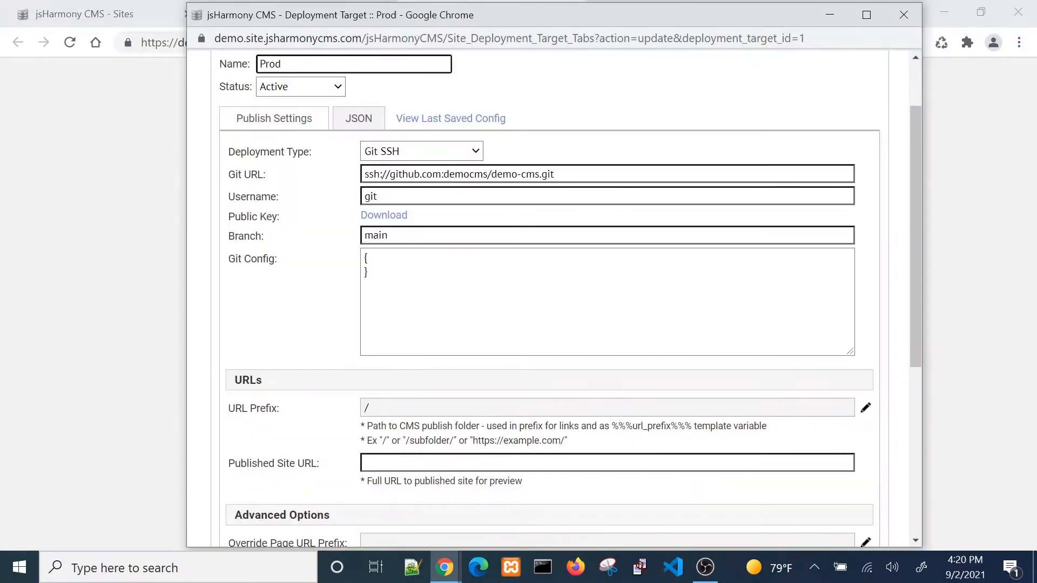
click(866, 408)
key(ctrl+v)
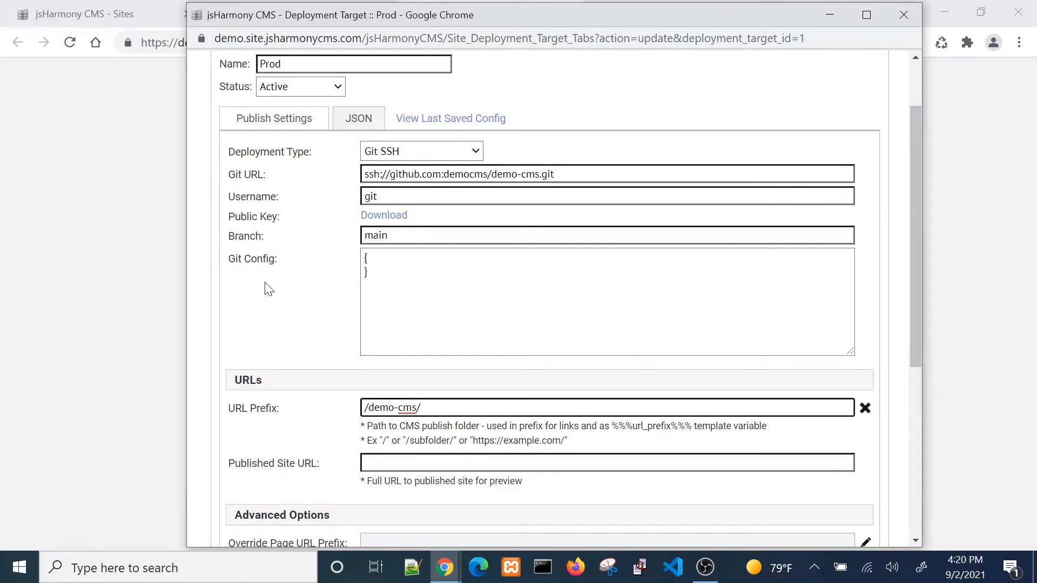
click(65, 92)
click(229, 43)
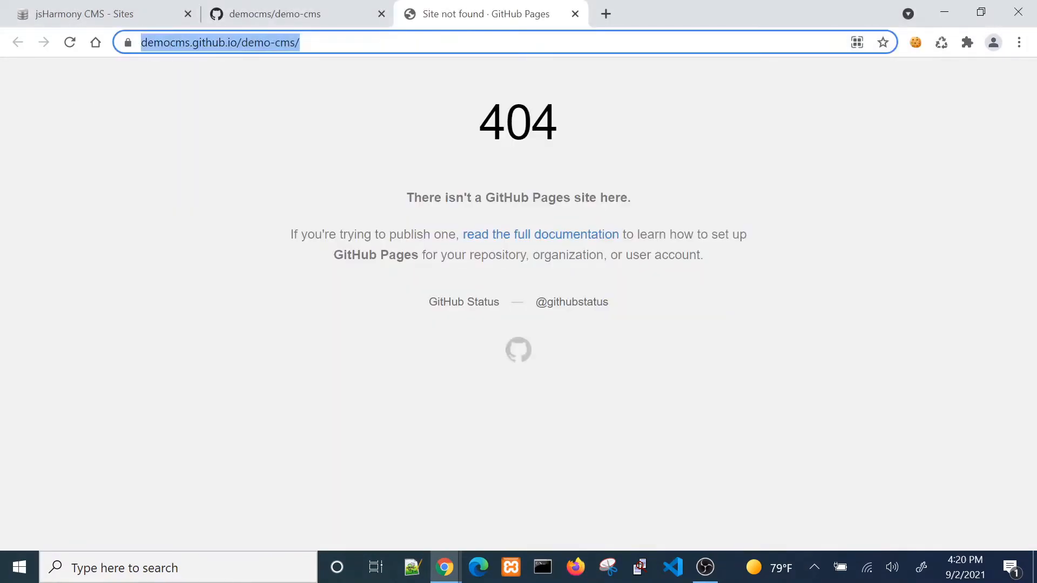
key(alt+Tab)
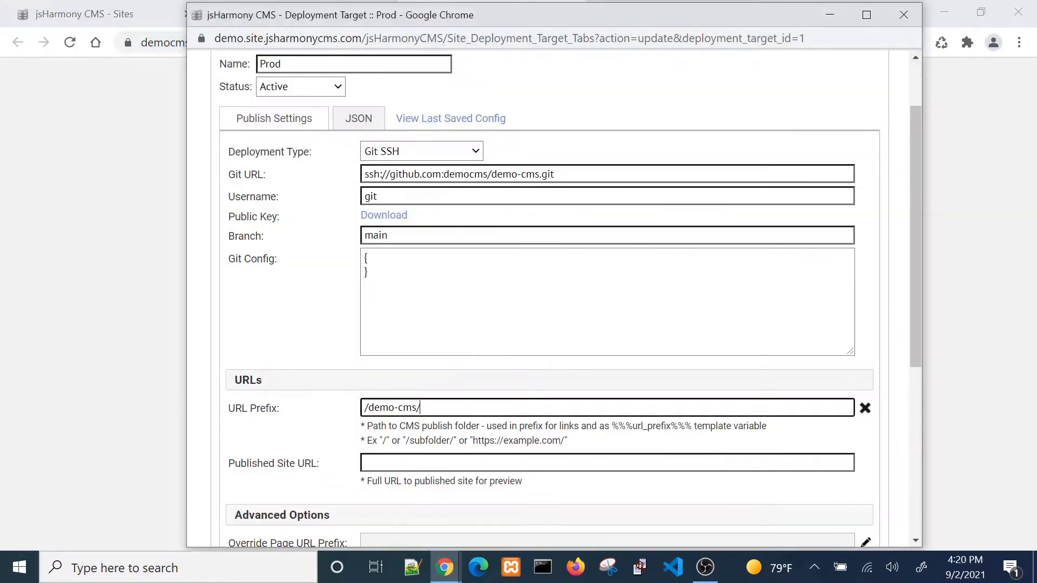
key(Tab)
key(ctrl+v)
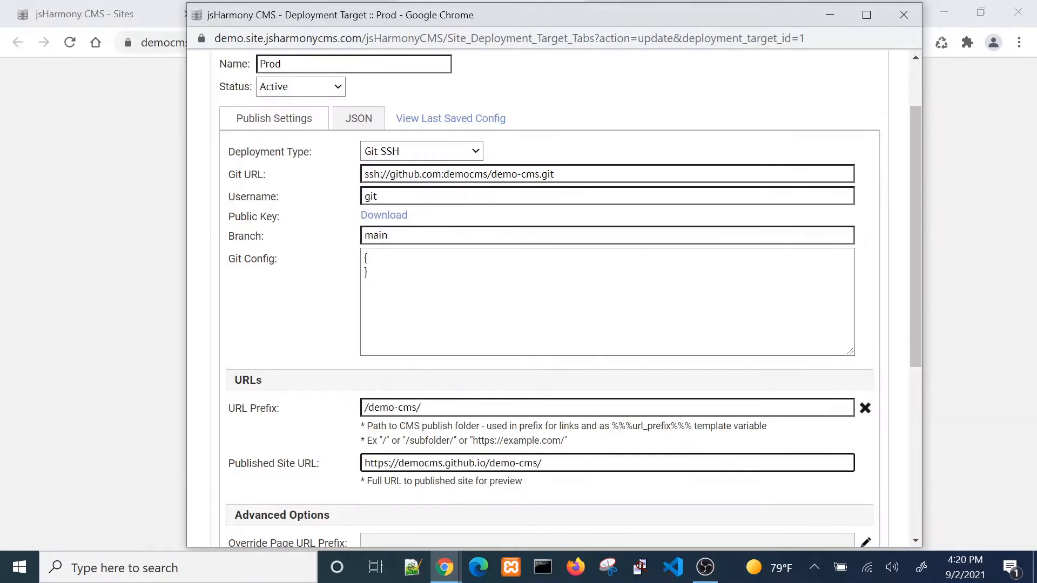
scroll(396, 371, down, 2)
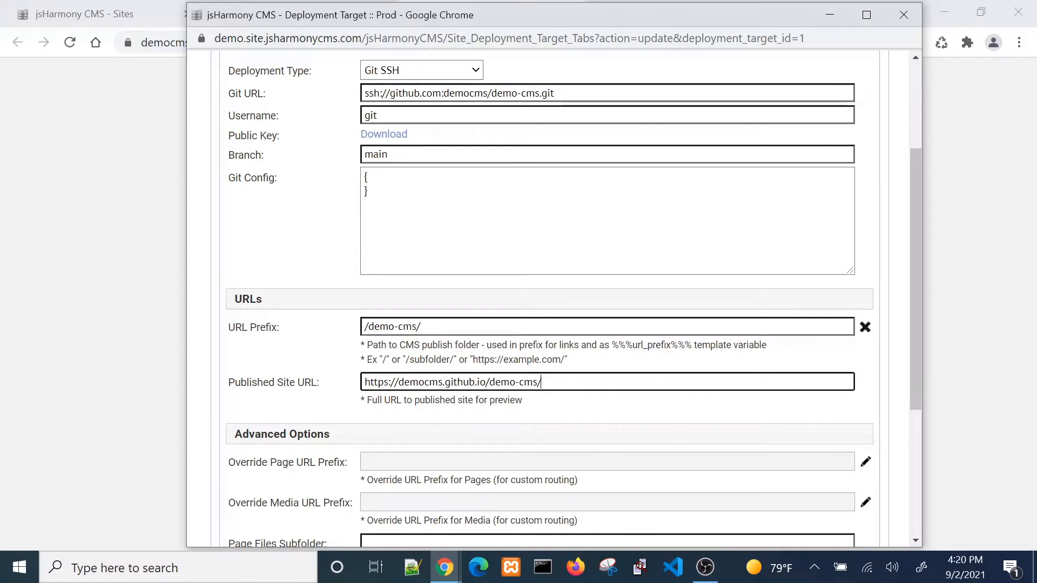
scroll(625, 358, up, 3)
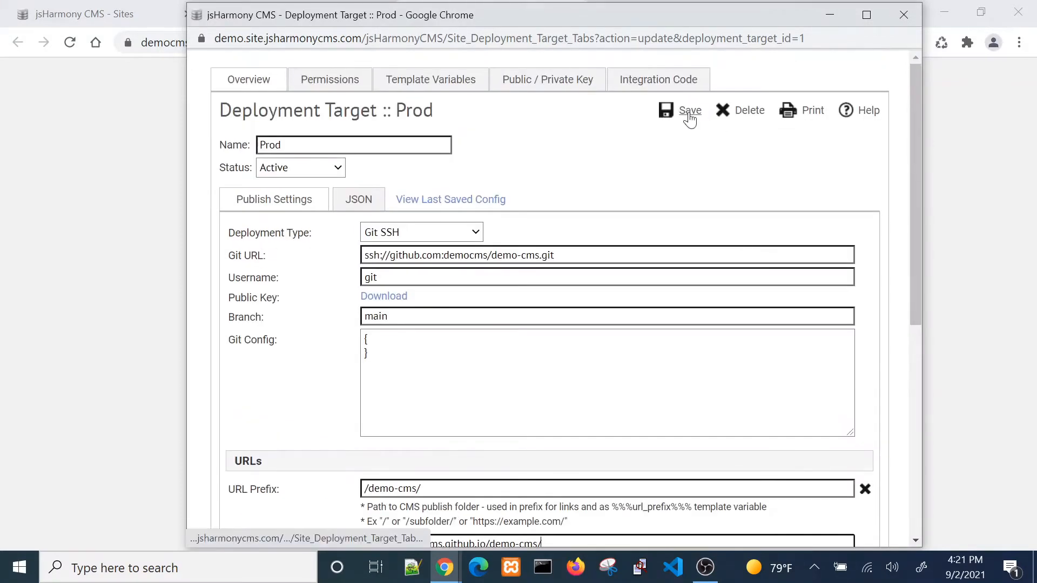
click(689, 113)
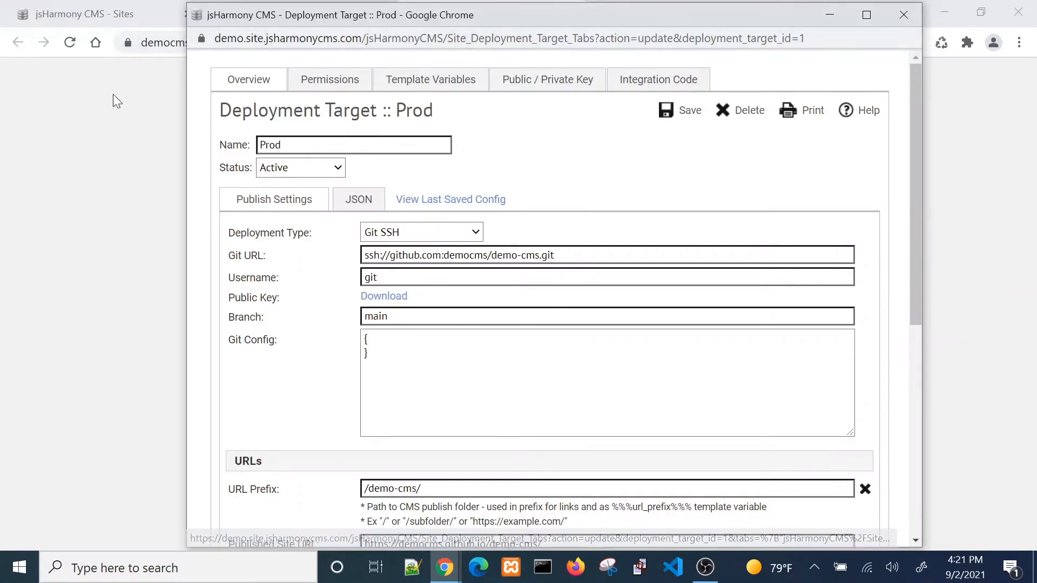
Download the Prod deployment target's public key in OpenSSH format
click(549, 80)
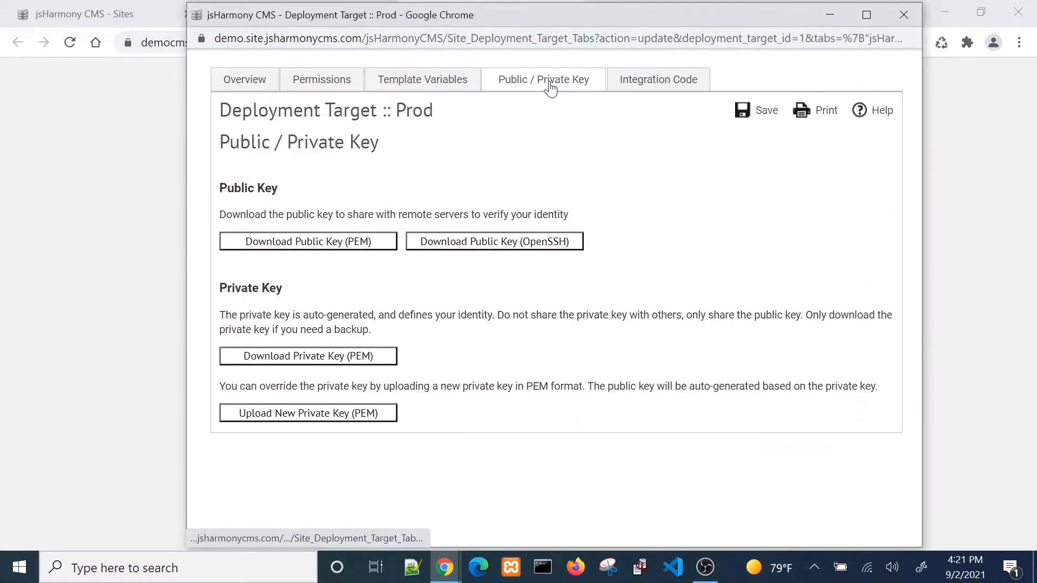
click(487, 244)
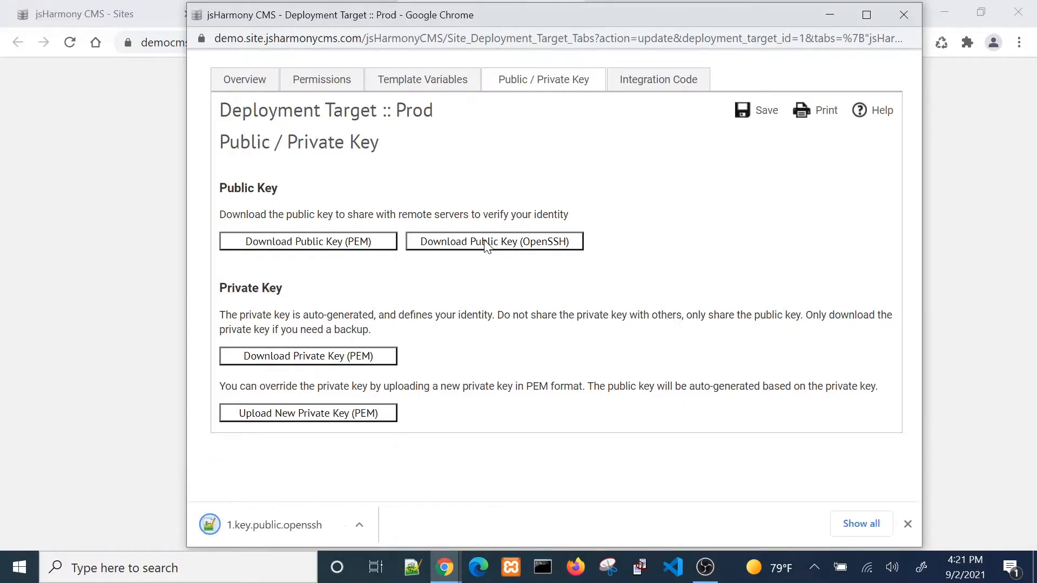
Switch to the demo-cms repository on GitHub and start adding a new deploy key in its settings
click(51, 121)
click(291, 12)
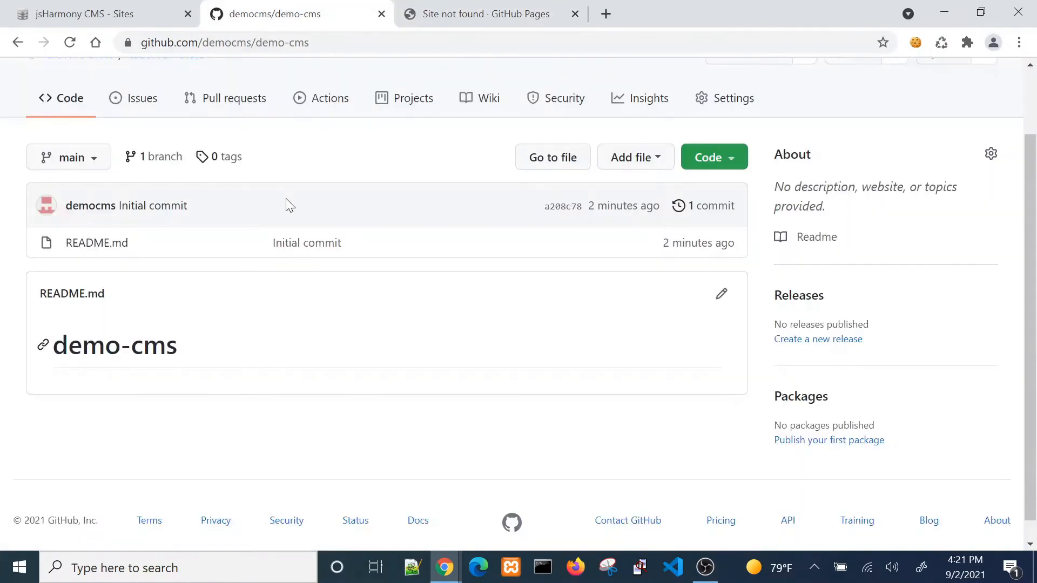
click(723, 116)
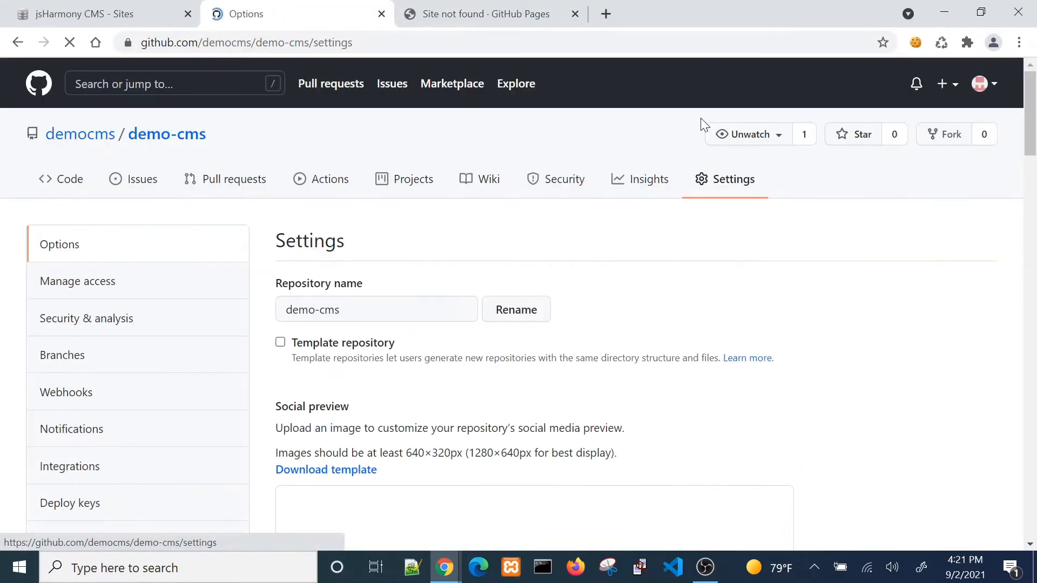
scroll(245, 351, down, 2)
click(104, 421)
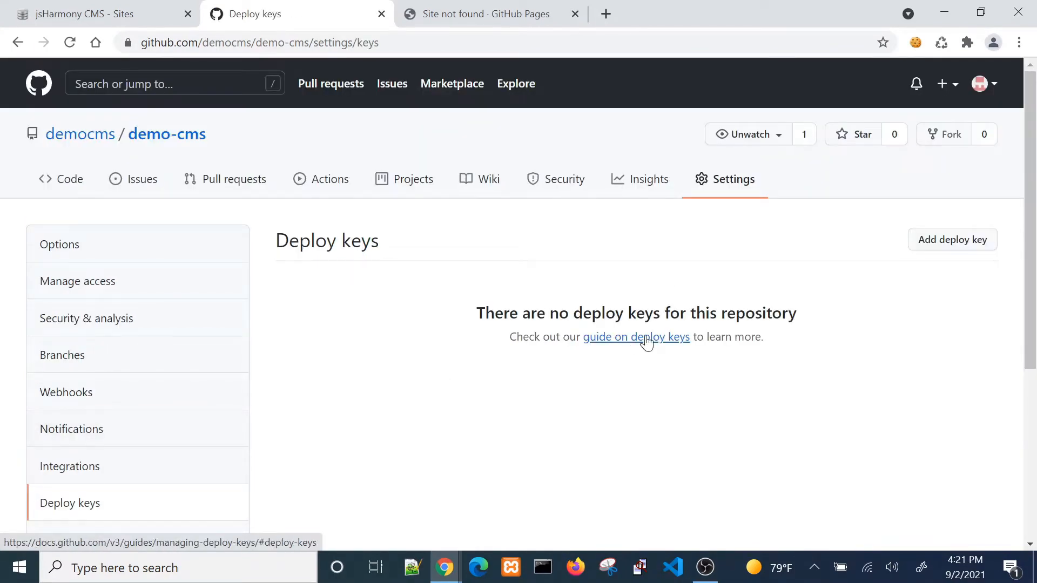
click(937, 241)
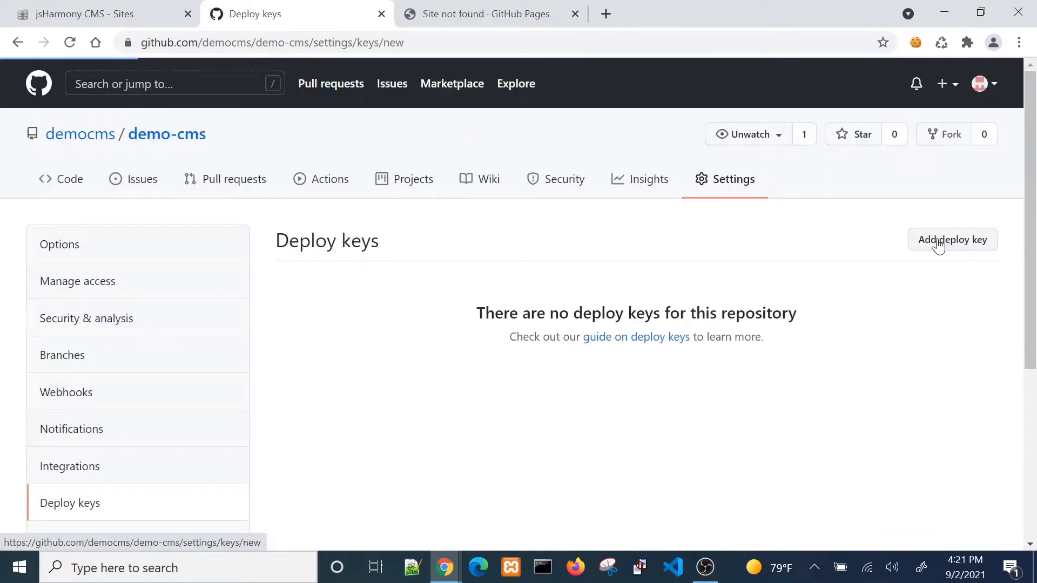
Open the downloaded 1.key.public.openssh file in Notepad++ and copy its entire contents
key(alt+Tab)
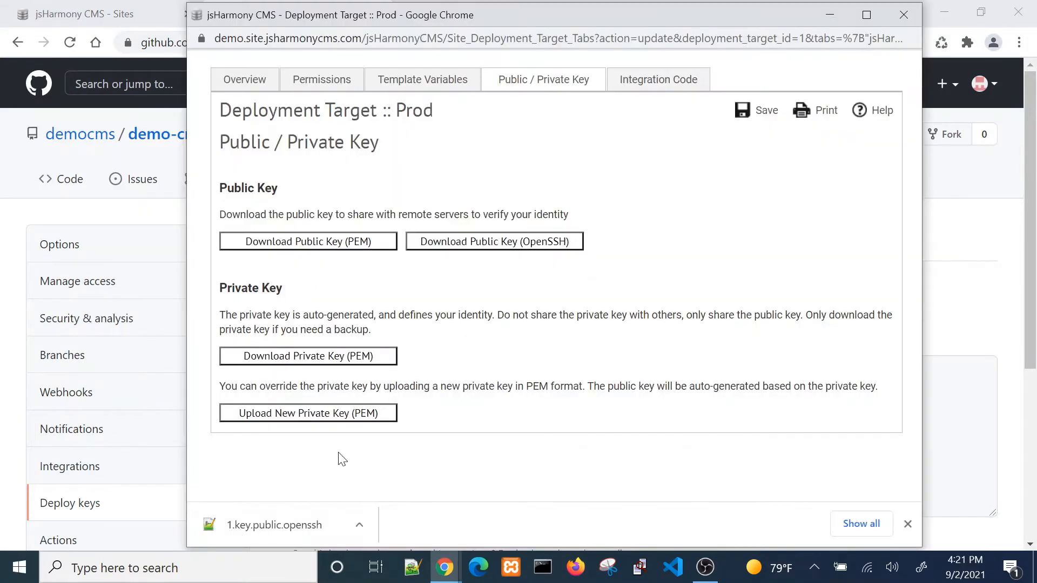
click(291, 532)
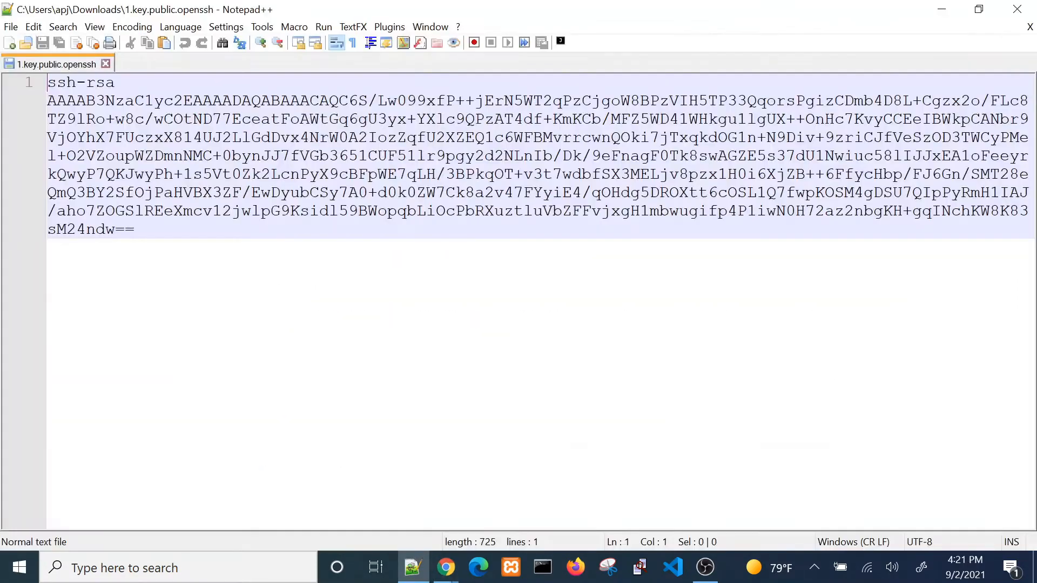
key(ctrl+a)
key(ctrl+c)
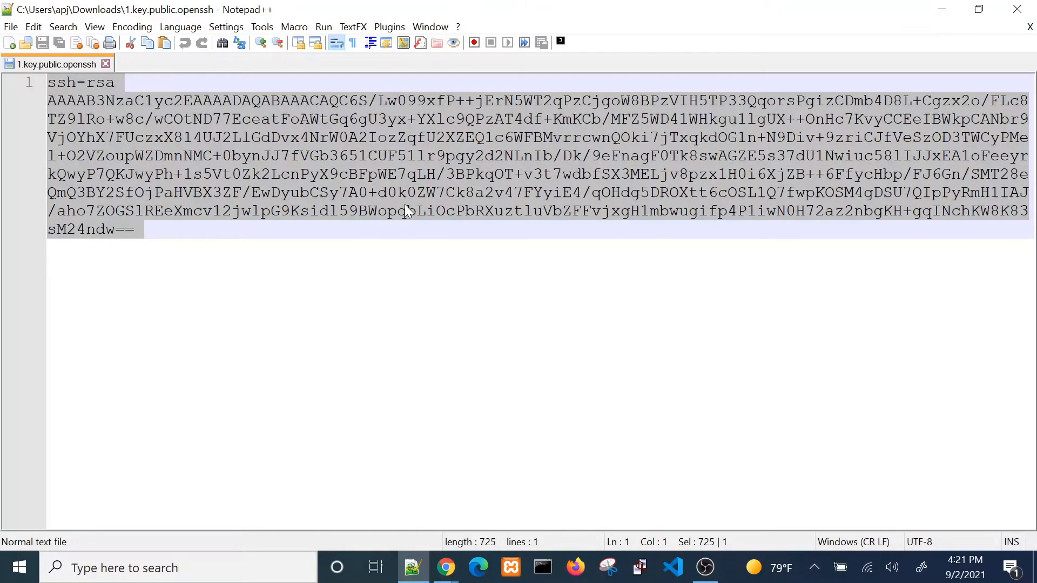
Return to GitHub's new deploy key form, paste the copied public key and title it CMS
key(alt+Tab)
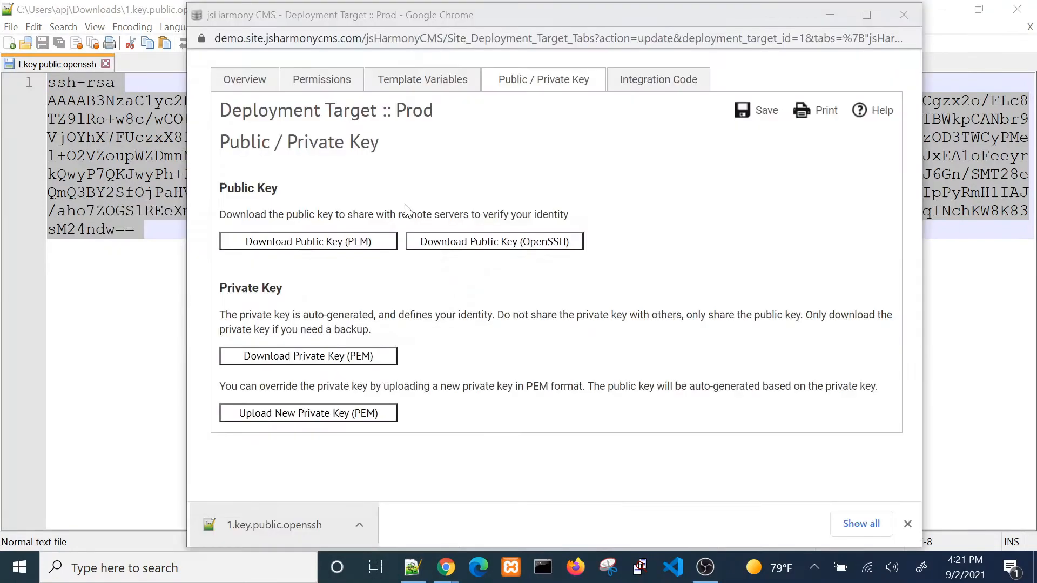
key(alt+Tab)
key(Tab)
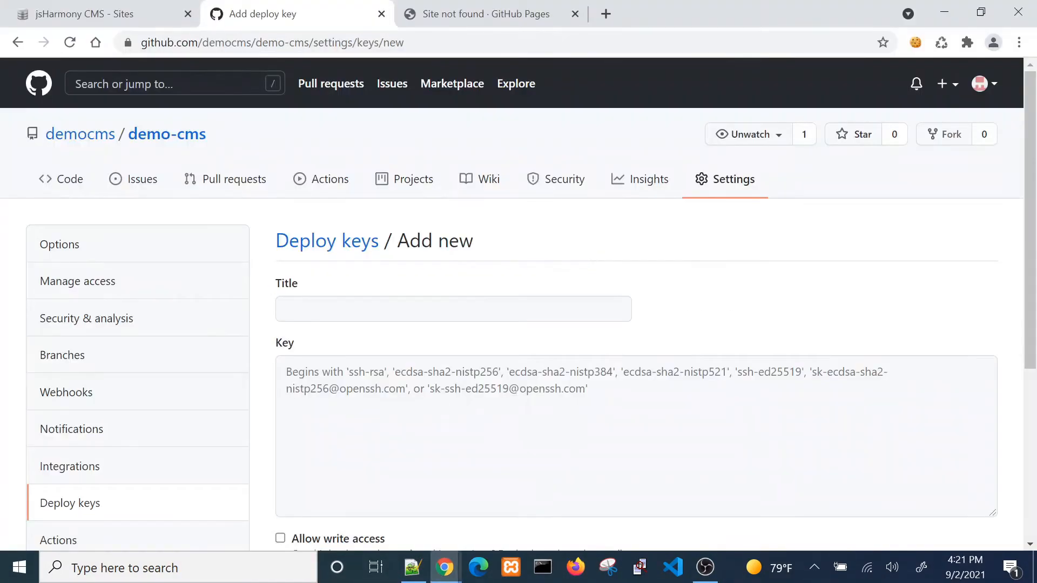
key(ctrl+v)
click(286, 308)
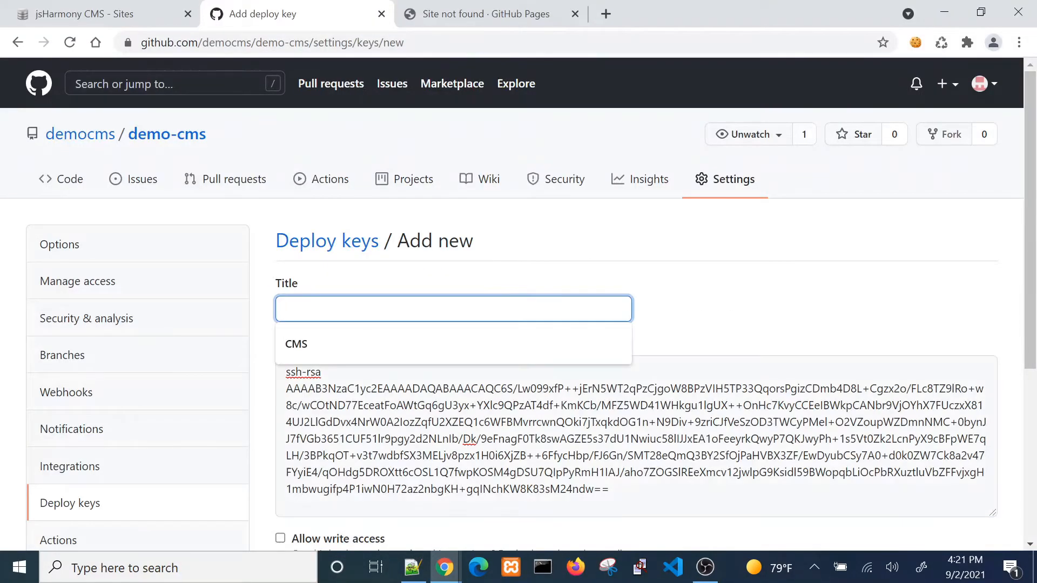
text(CMS)
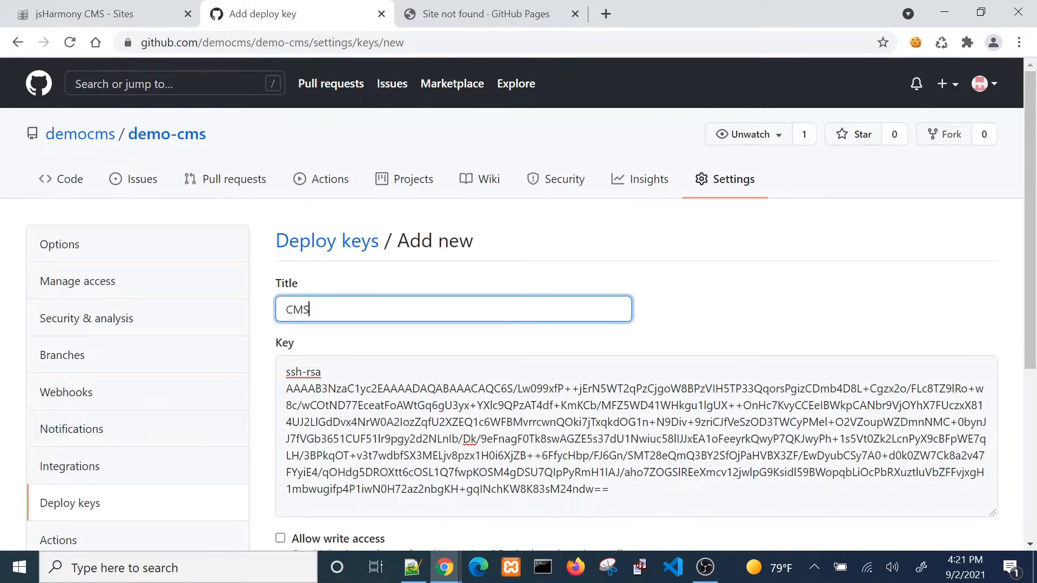
Allow write access for the deploy key and add it to the repository
scroll(282, 466, down, 1)
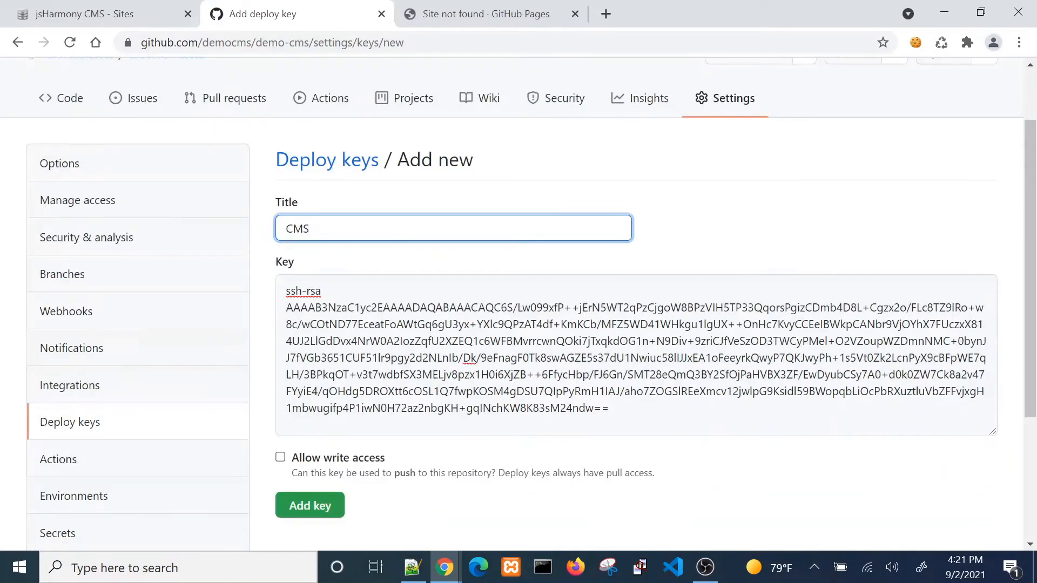
click(281, 459)
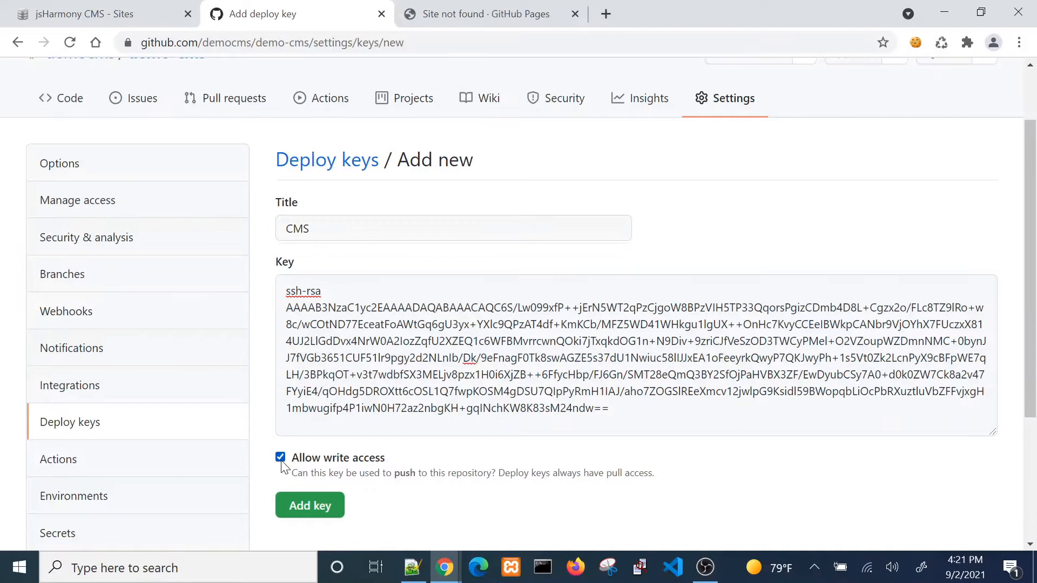
click(308, 507)
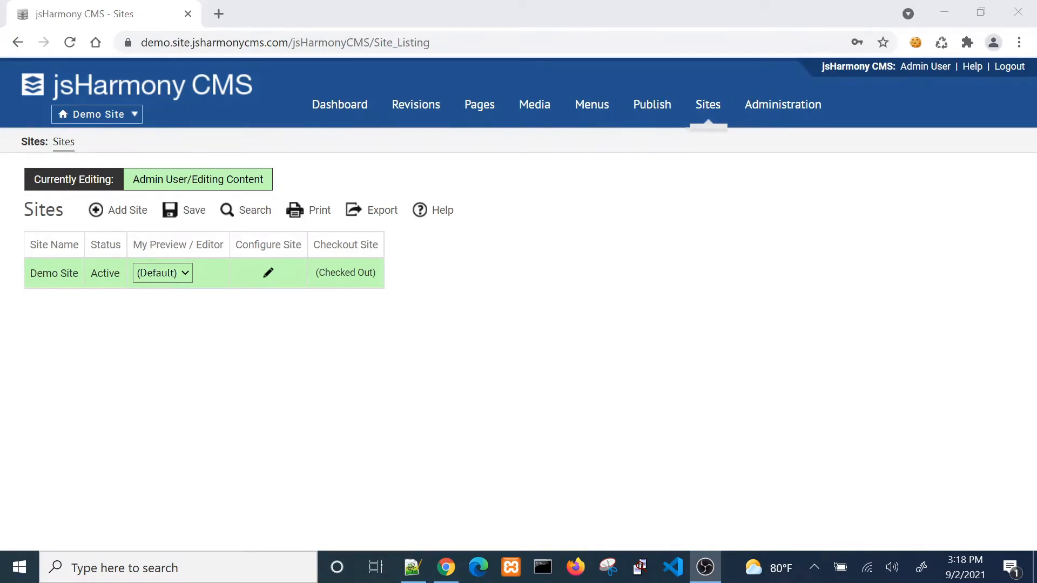
Open the Schedule Deployment page for the Demo Site in jsHarmony CMS to examine the publishing options
click(659, 113)
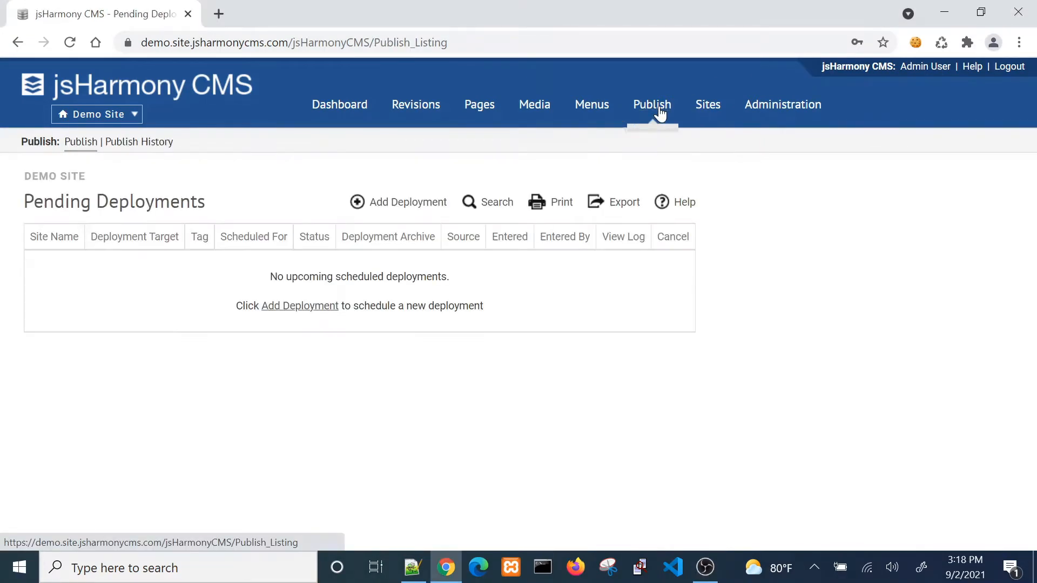
click(381, 207)
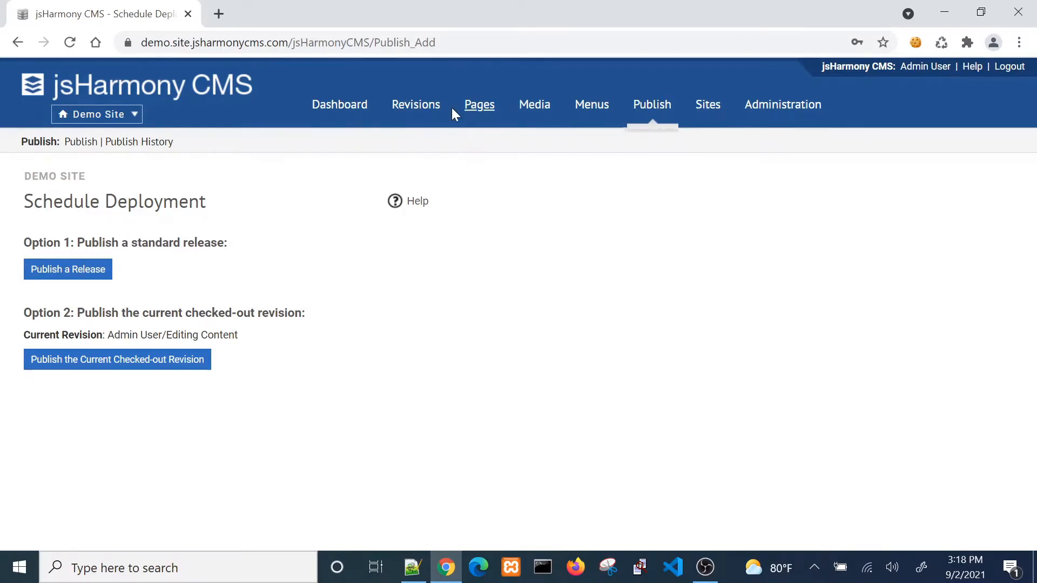
Review the changes in the currently checked-out Editing Content revision and submit it for publishing review
click(430, 110)
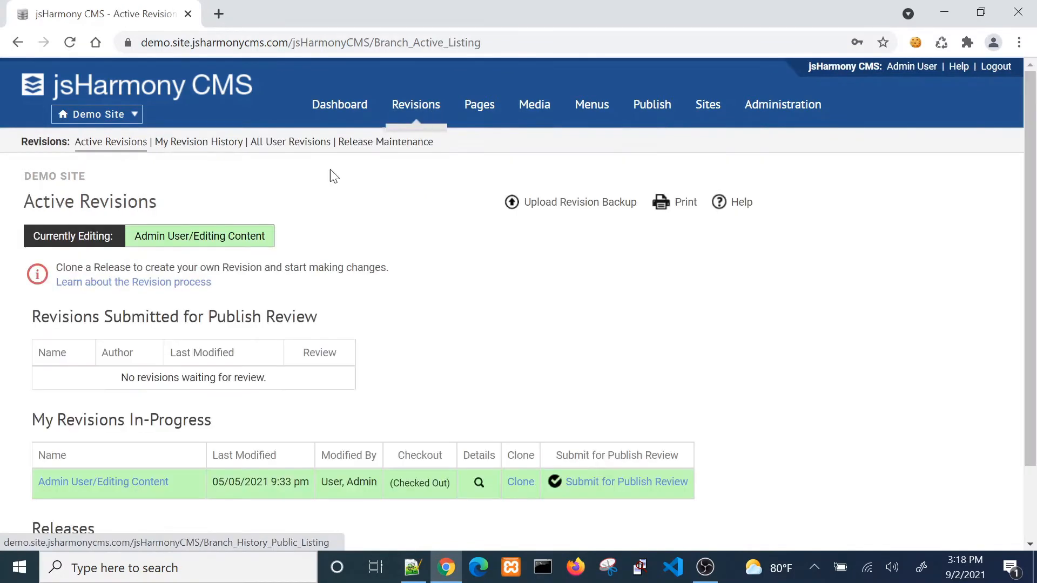
click(189, 237)
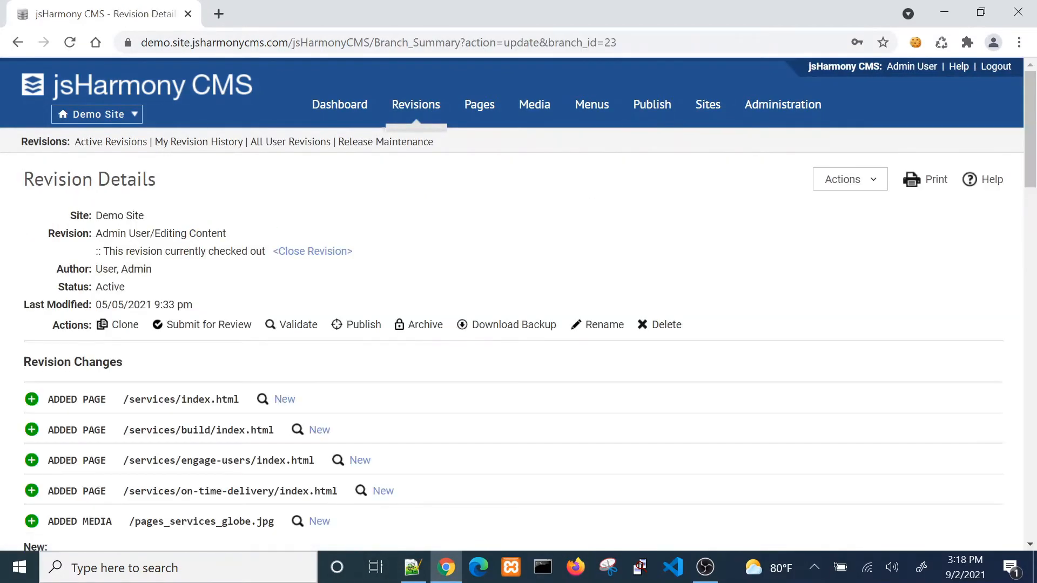
scroll(269, 254, down, 12)
scroll(268, 255, up, 9)
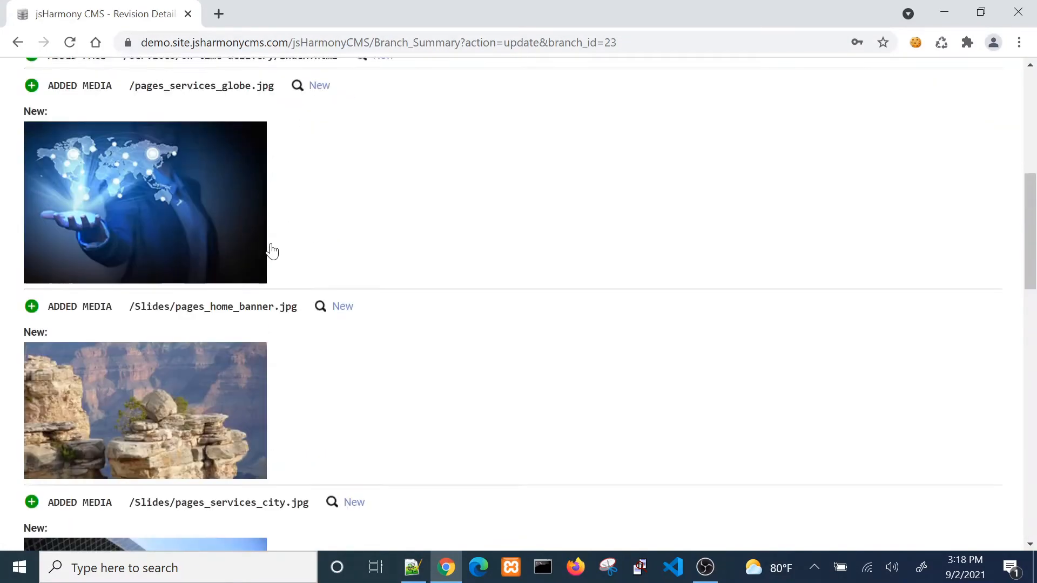
scroll(272, 250, up, 3)
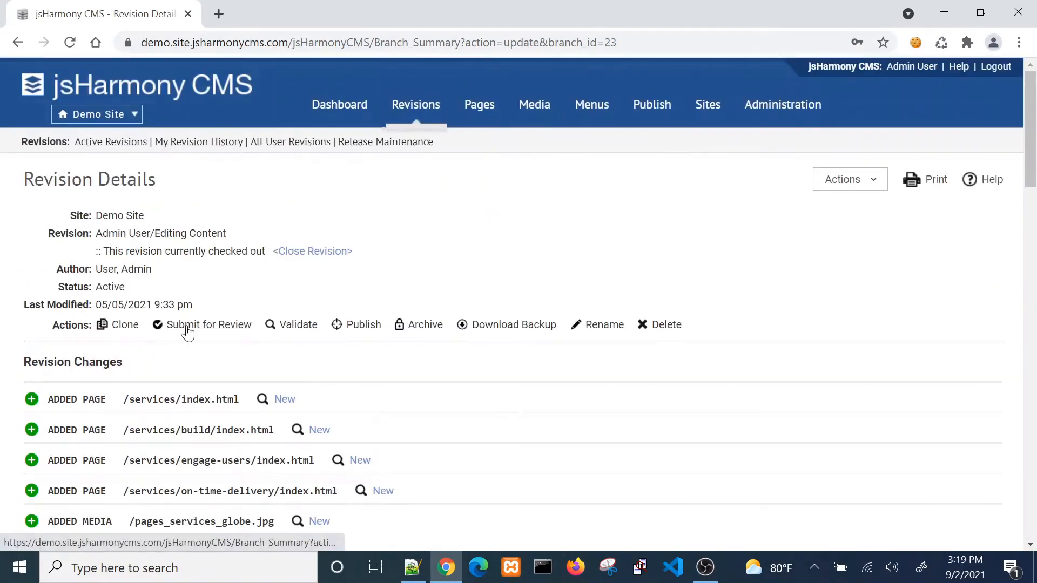
click(216, 326)
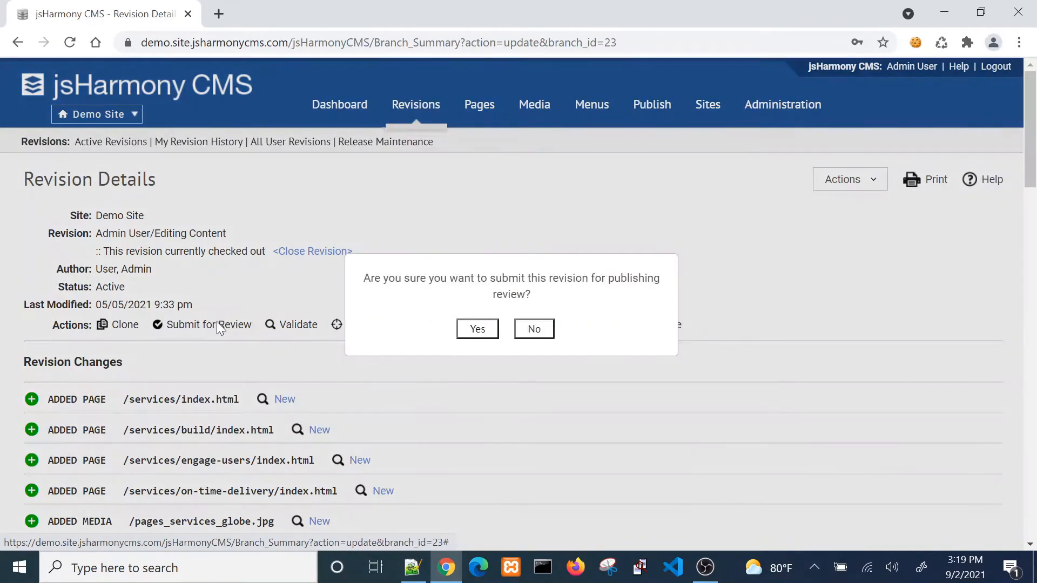
click(478, 330)
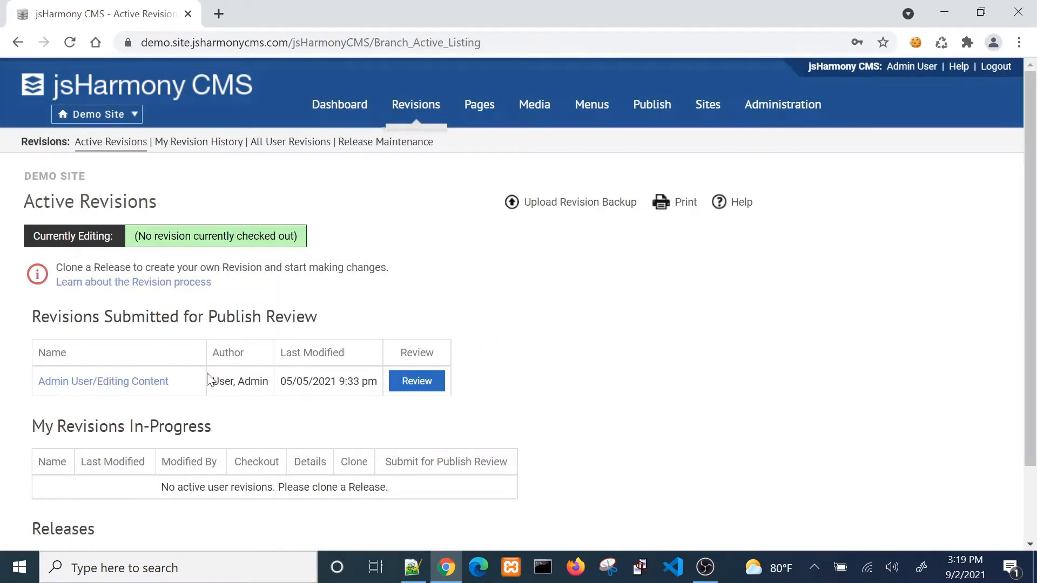
Review the submitted Editing Content revision and approve it, merging only the listed changes into Release/master
click(429, 388)
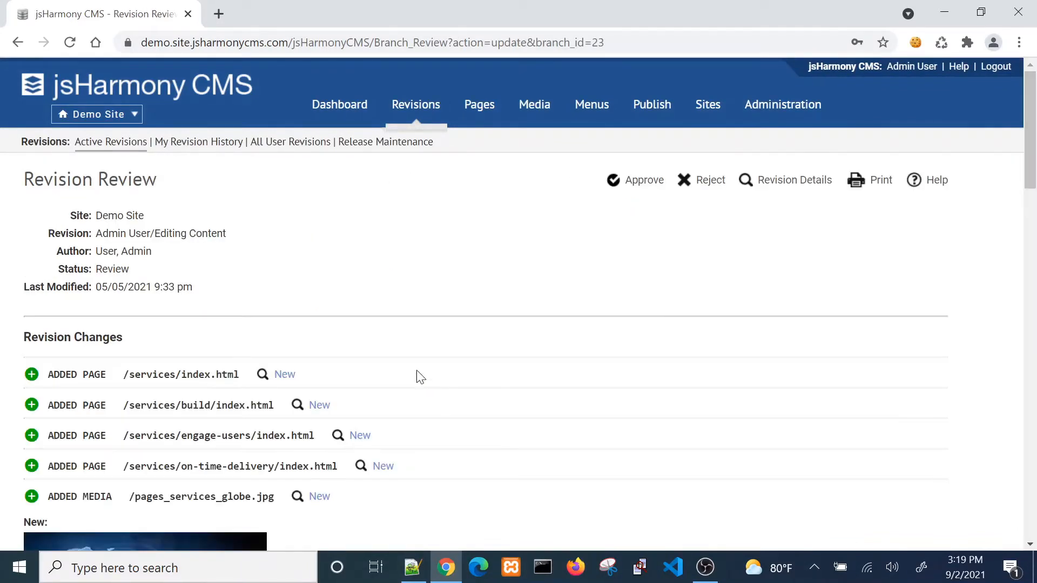
scroll(453, 284, down, 20)
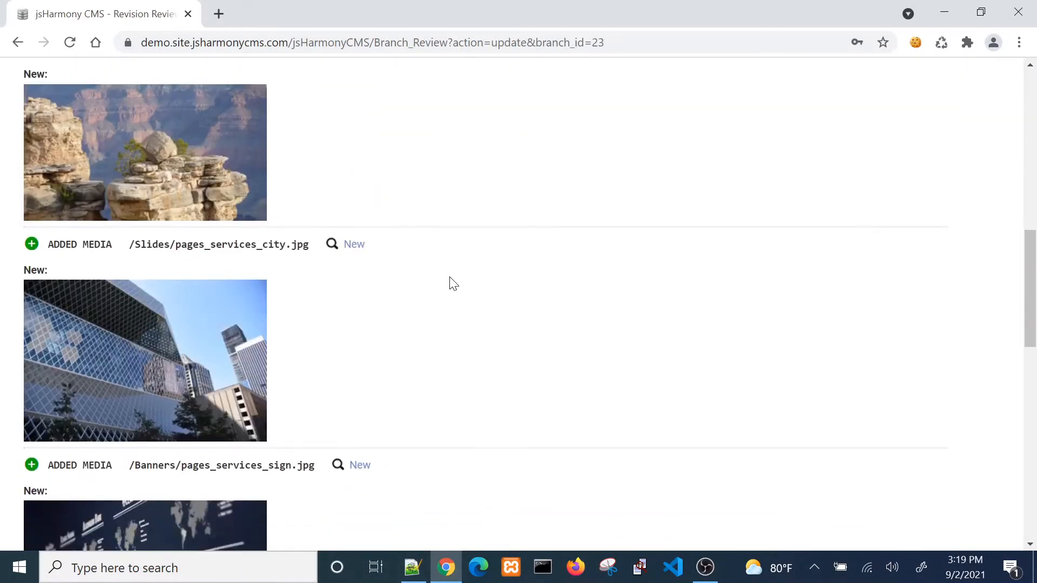
scroll(450, 283, up, 20)
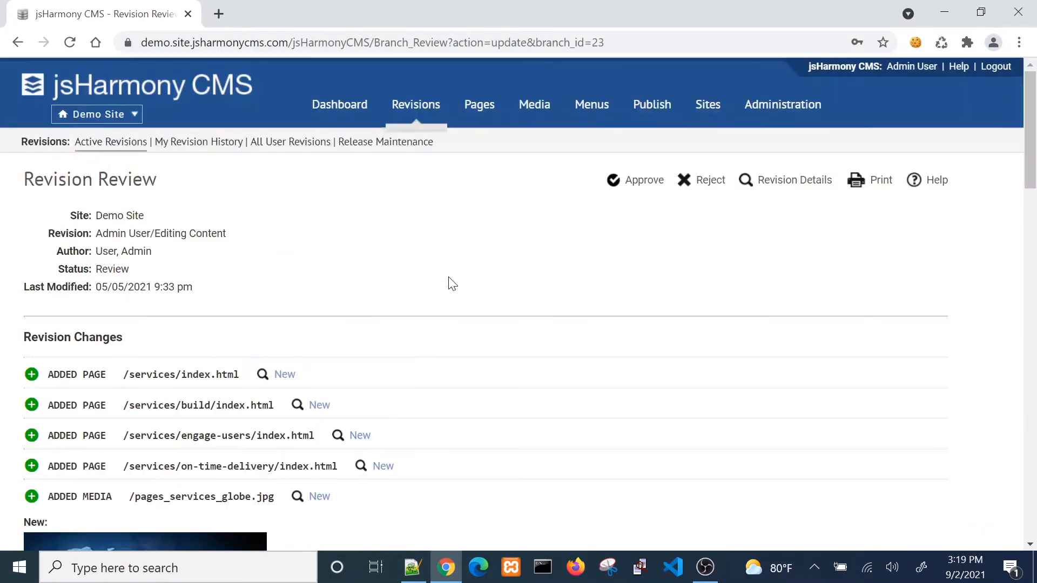
click(630, 181)
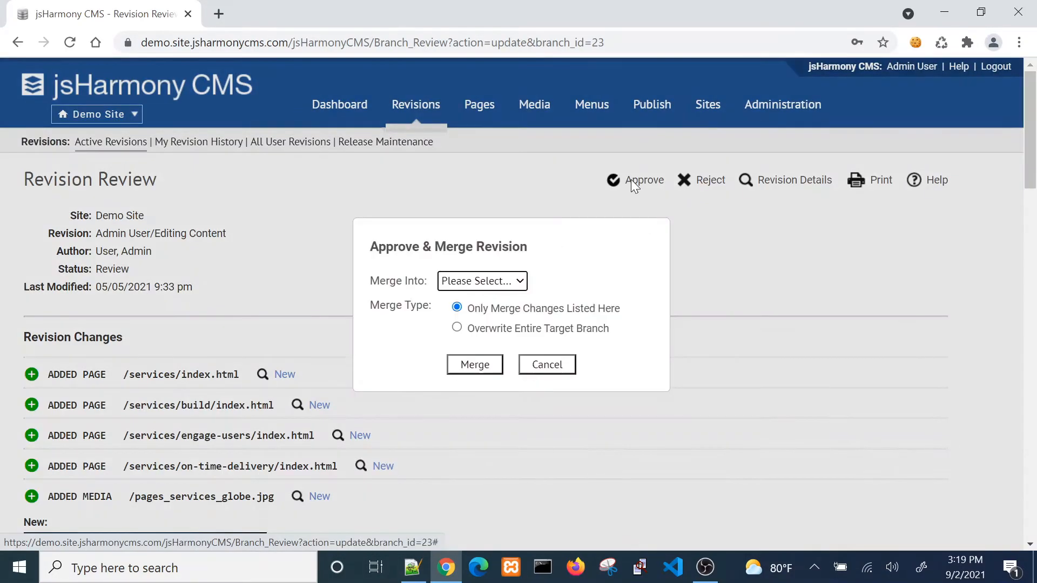
click(486, 285)
click(464, 331)
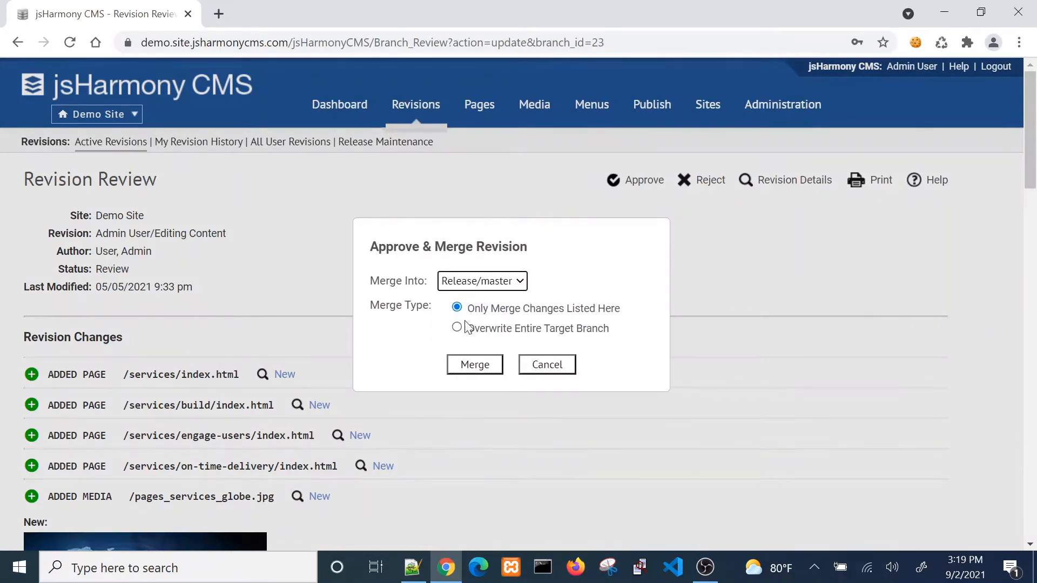
click(474, 366)
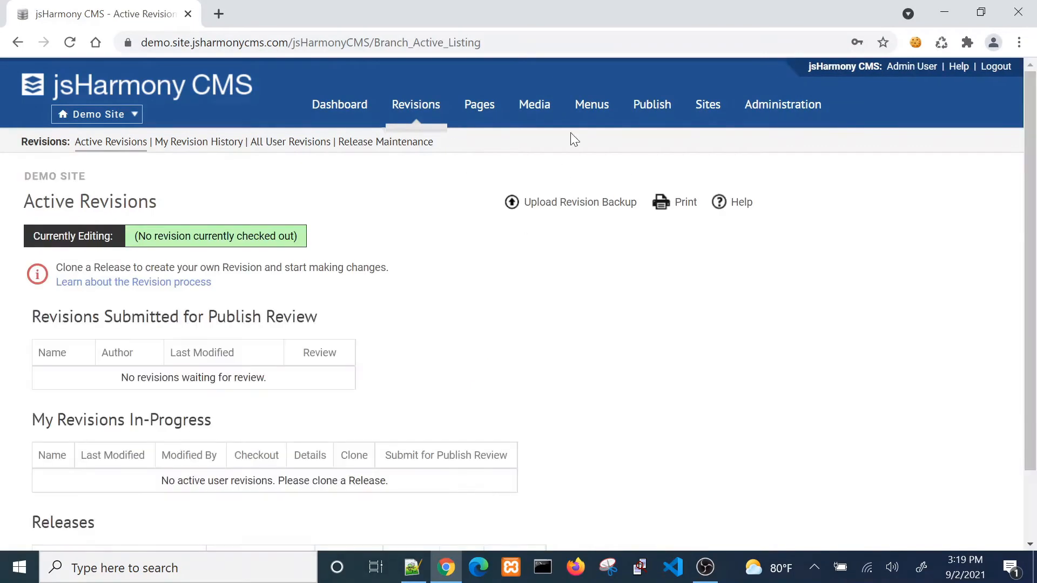
Add a deployment of Release/master to the Prod target, keeping the default publish date and tag, and confirm it
click(635, 112)
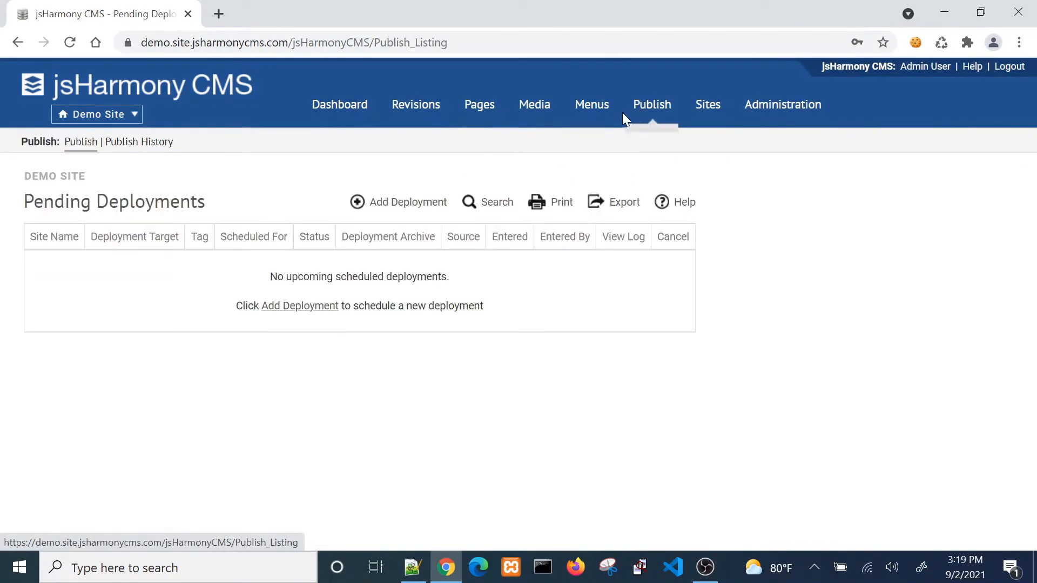
click(427, 203)
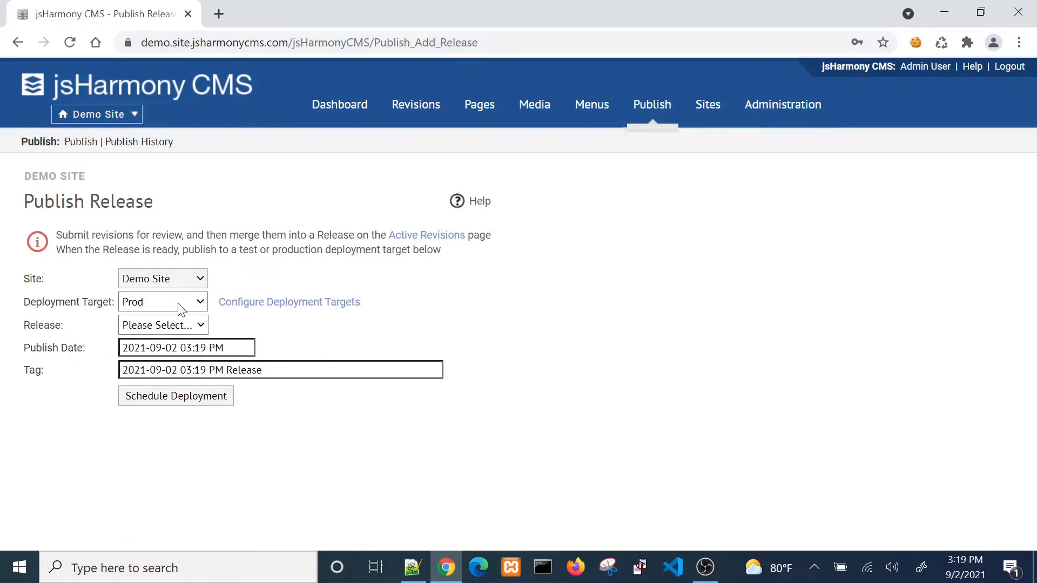
click(174, 330)
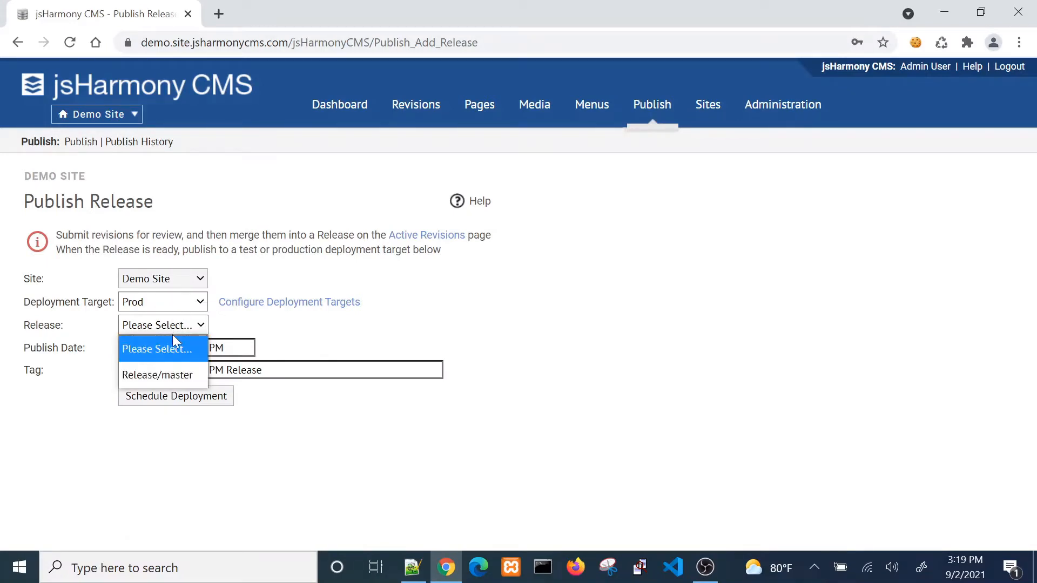
click(168, 375)
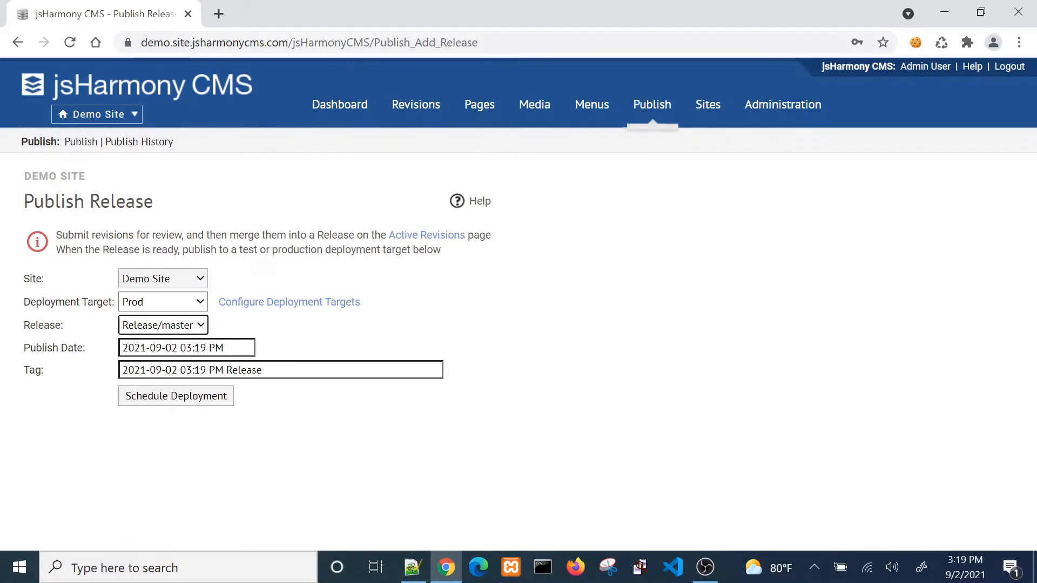
click(262, 370)
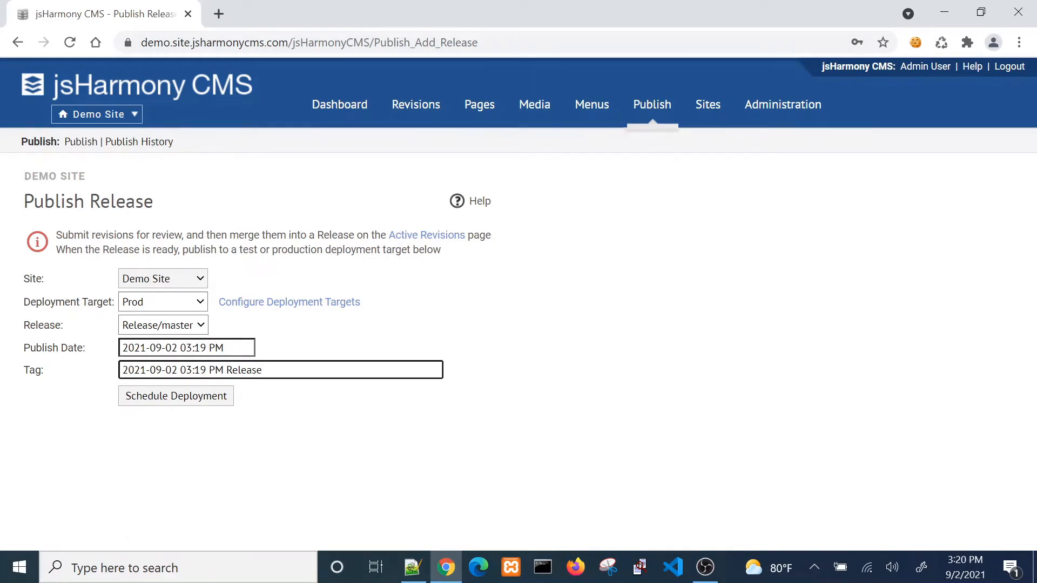
click(175, 401)
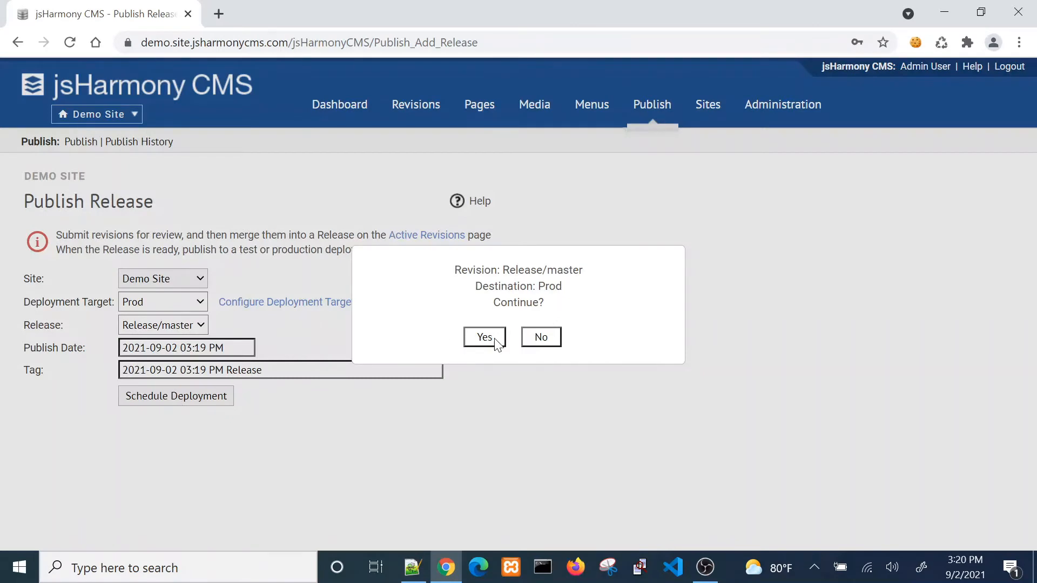
click(496, 342)
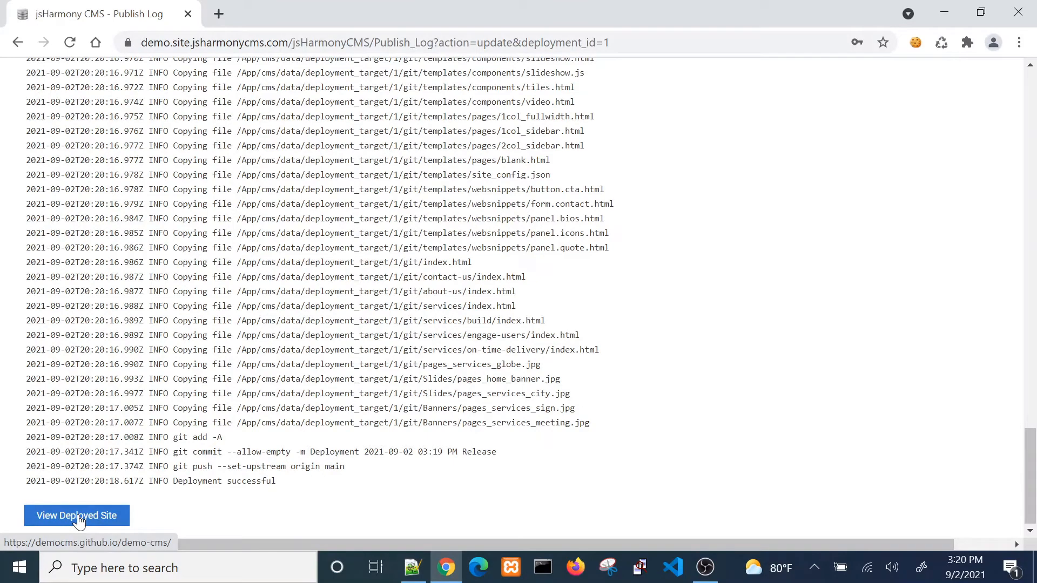
View the deployed site from the publish log and return to the log's deployment summary
click(79, 517)
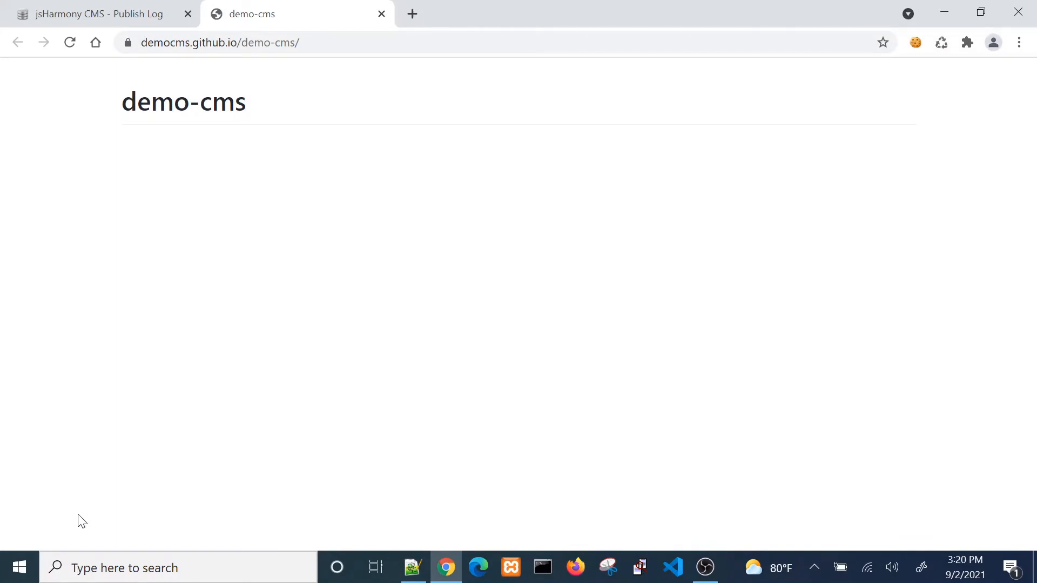
click(135, 13)
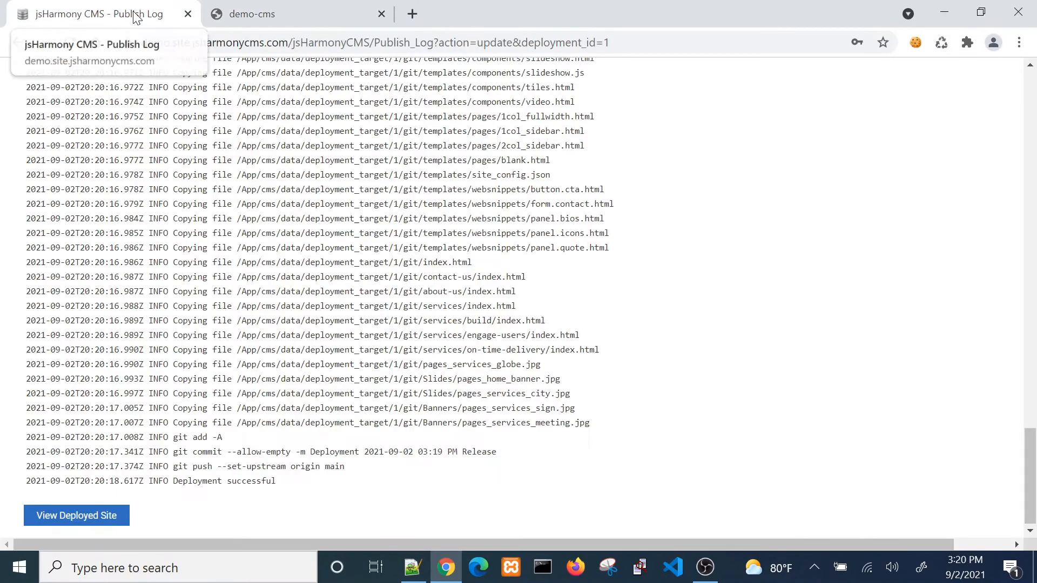
scroll(664, 348, up, 20)
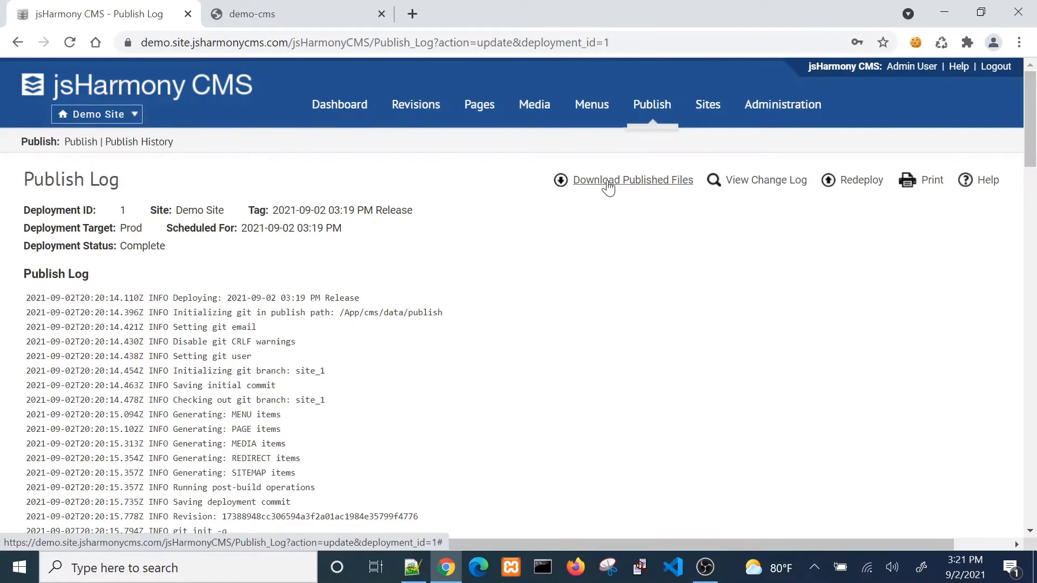
Examine the deployment's change log for deleted, created and copied files, and return to the publish log
click(742, 184)
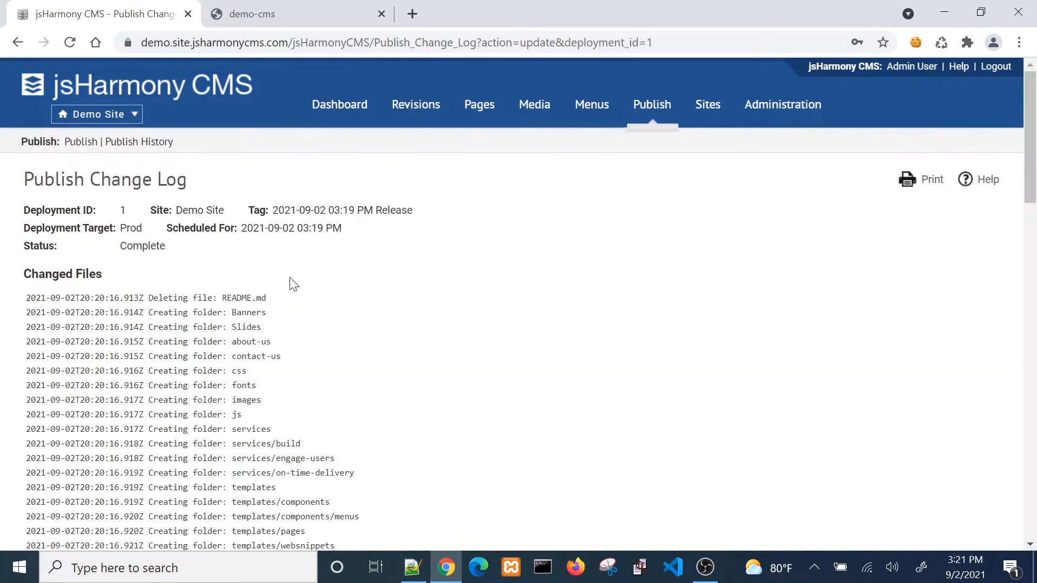
scroll(231, 292, down, 5)
scroll(229, 288, up, 3)
scroll(224, 265, down, 6)
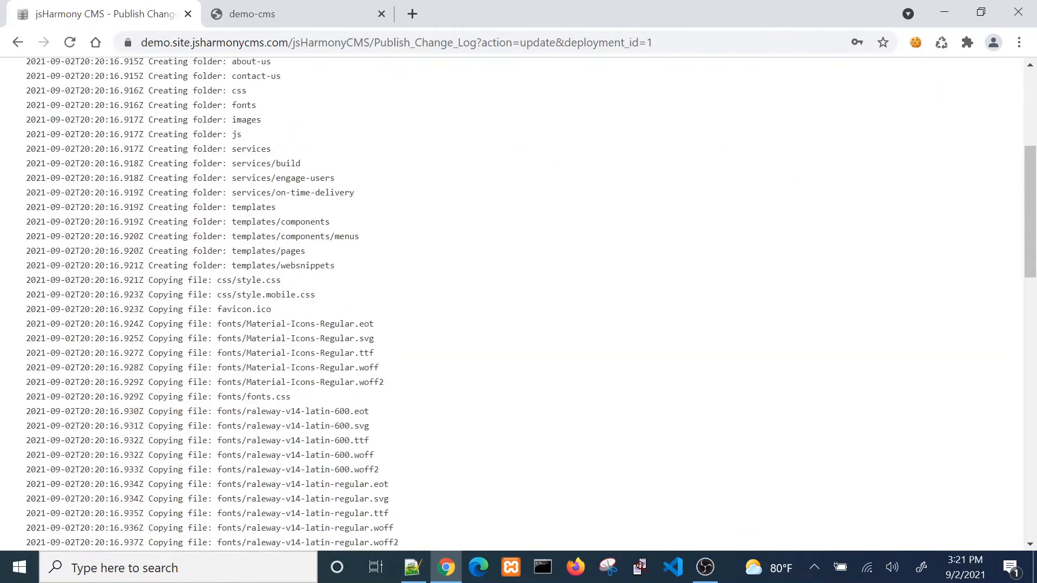
scroll(231, 292, down, 5)
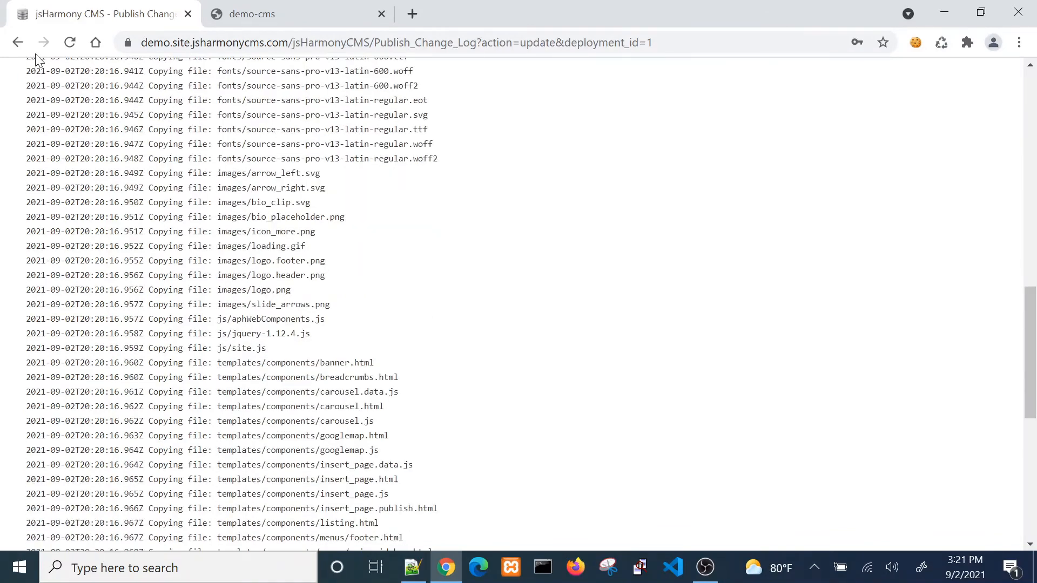
click(19, 43)
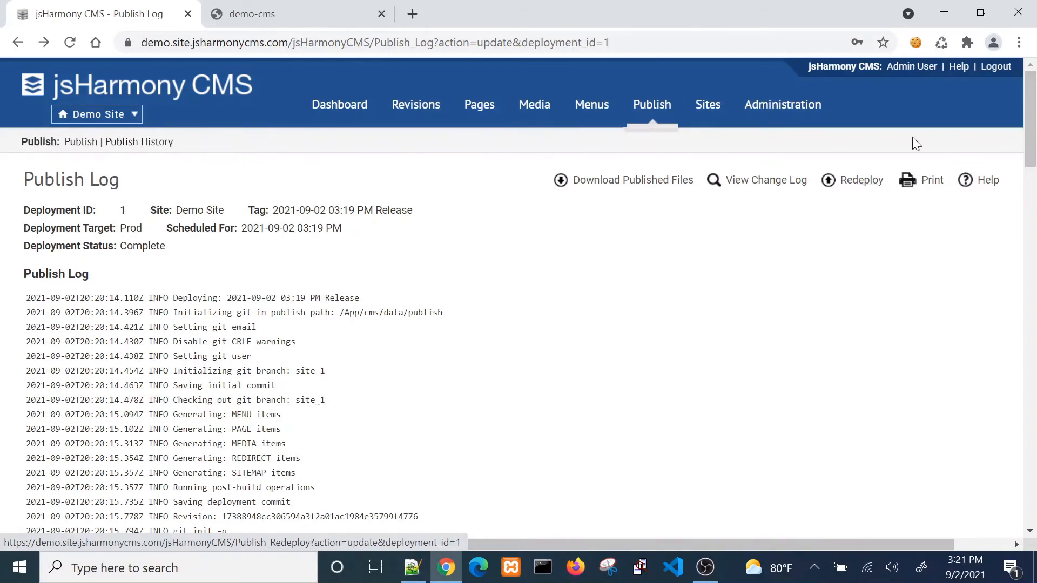
Reload the deployed GitHub Pages site and inspect its Services and On-time Delivery pages
click(324, 19)
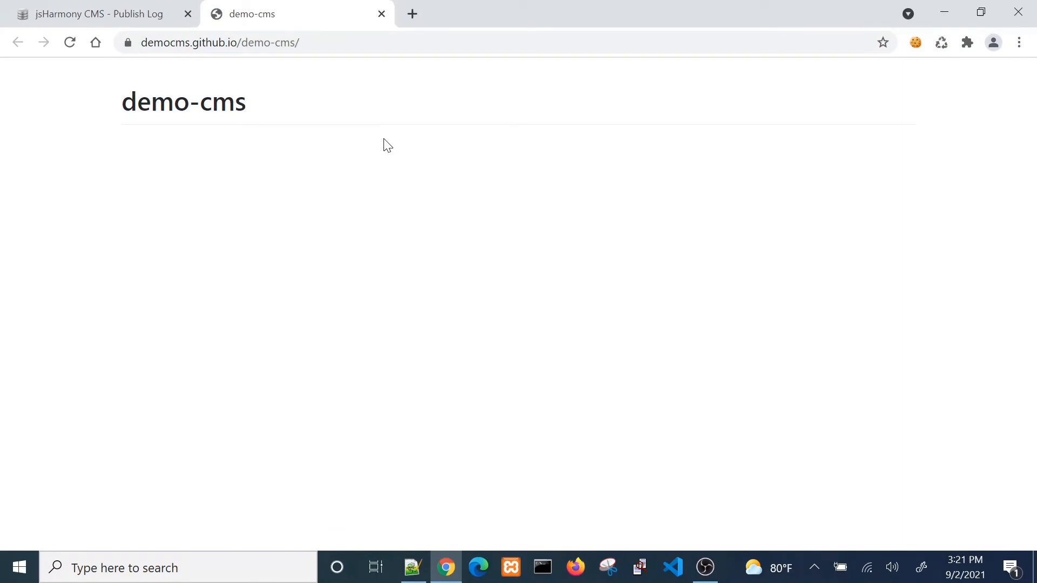
key(F5)
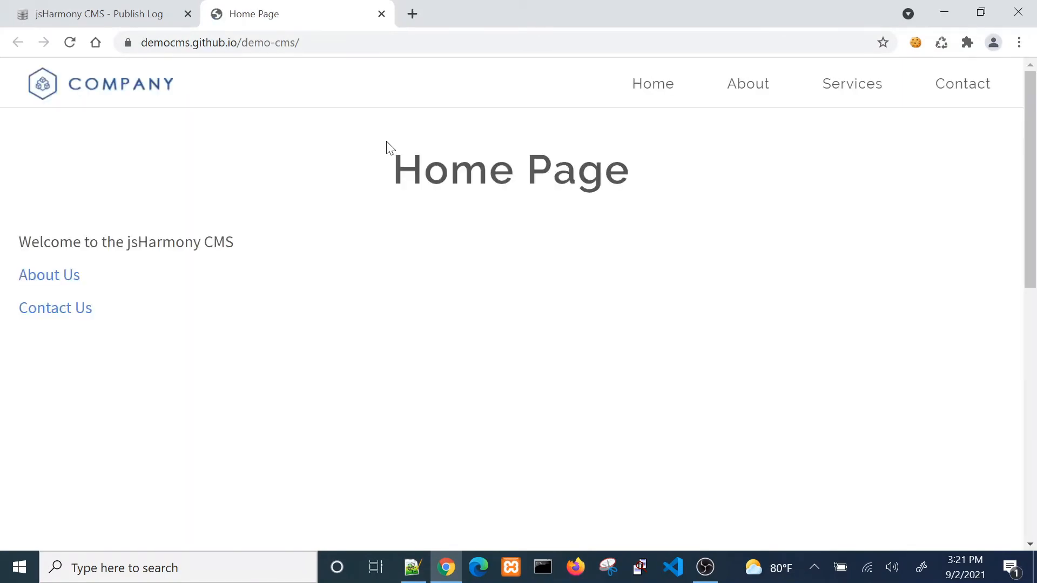
click(850, 88)
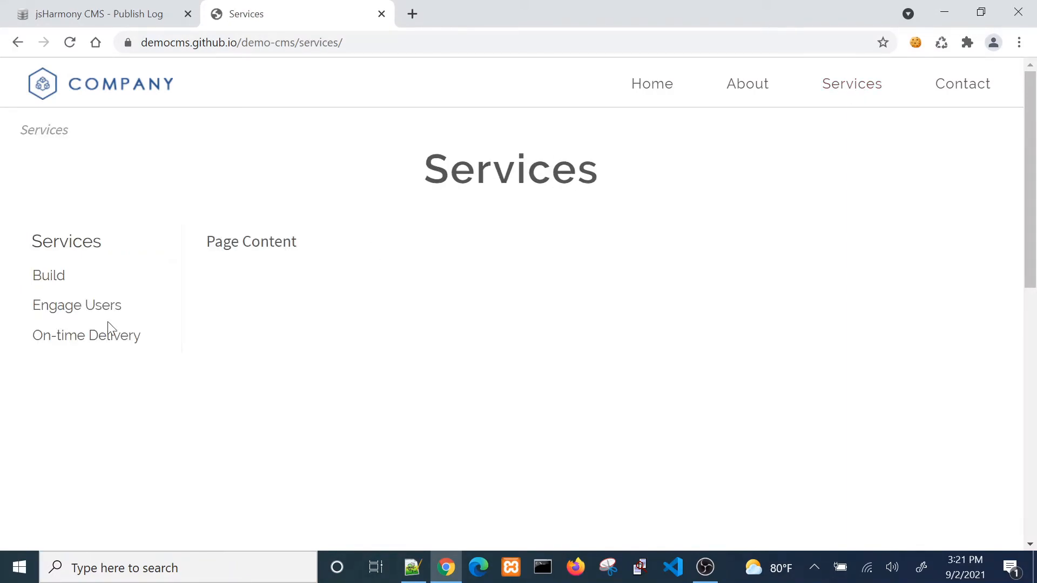
click(93, 339)
scroll(620, 249, down, 8)
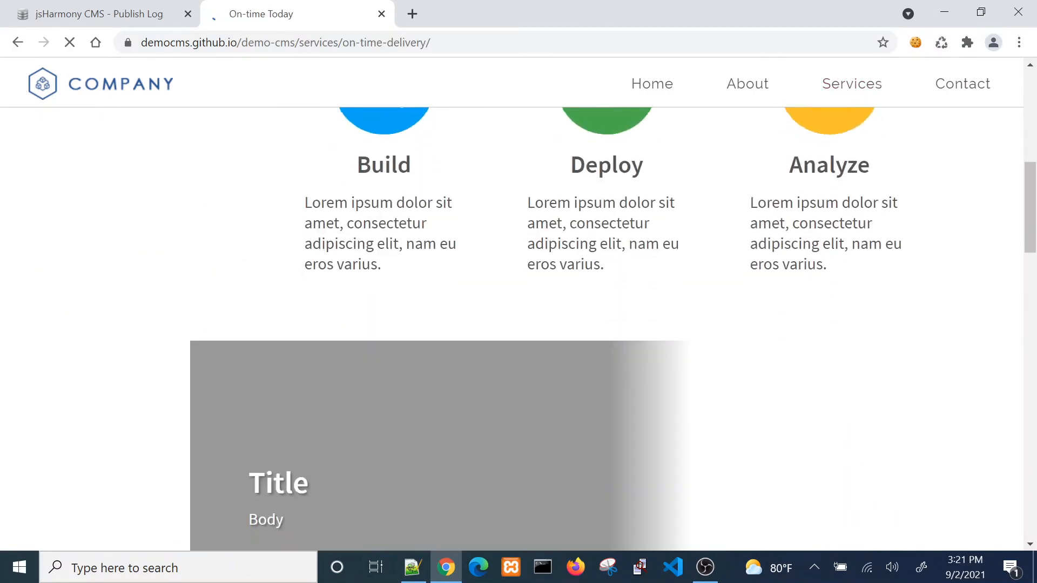
scroll(617, 237, down, 15)
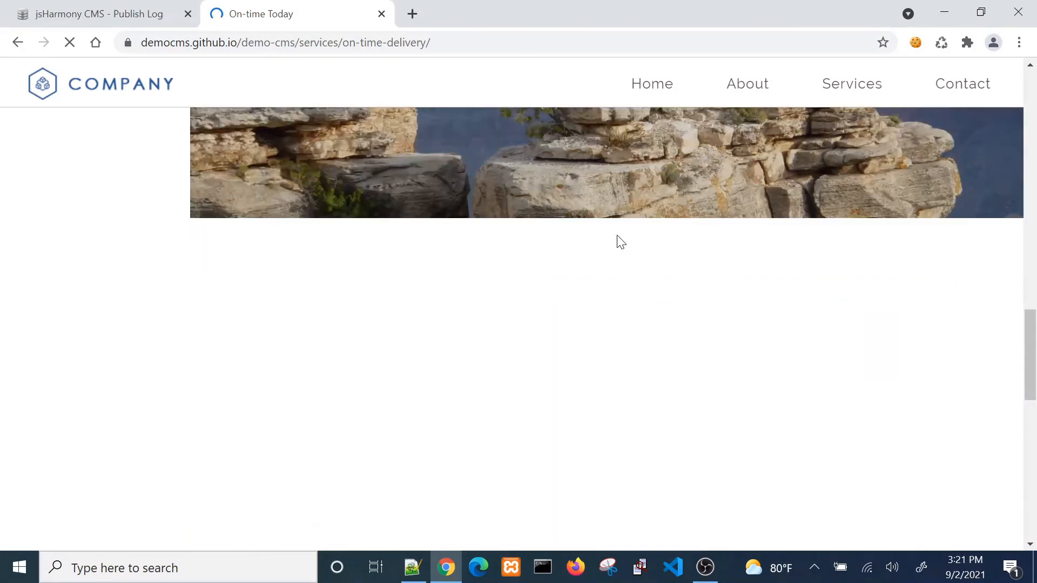
scroll(618, 236, up, 20)
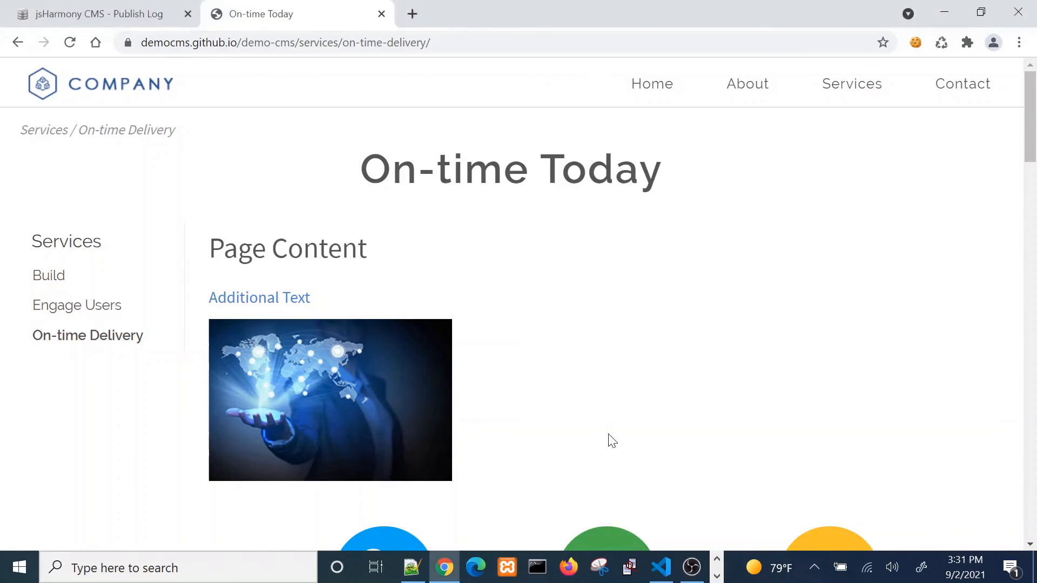
Return to the deployed site's Home Page and highlight the /demo-cms/ subfolder in its address
key(alt+Left)
key(alt+Left)
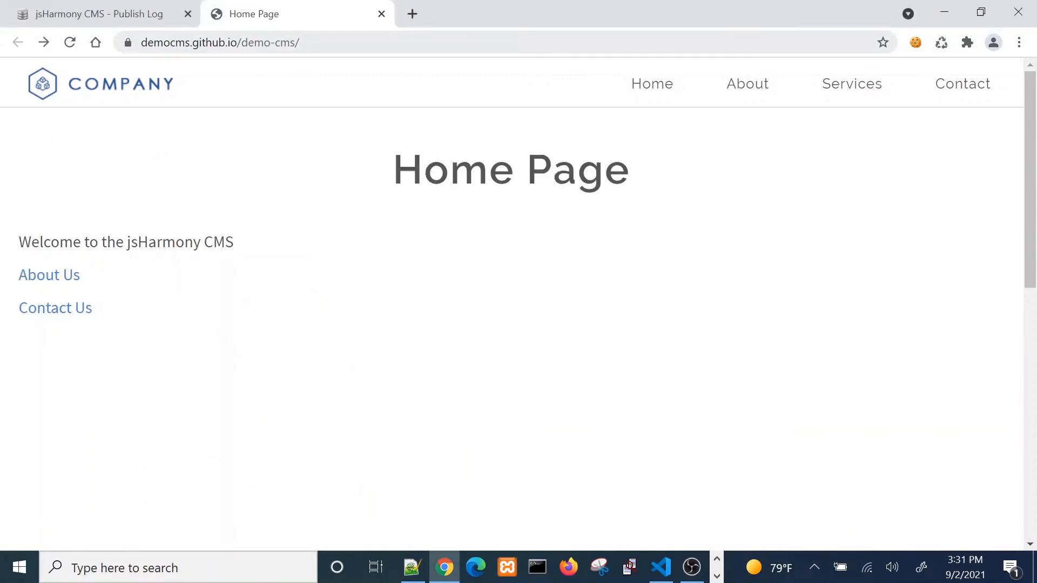
drag(300, 42, 237, 42)
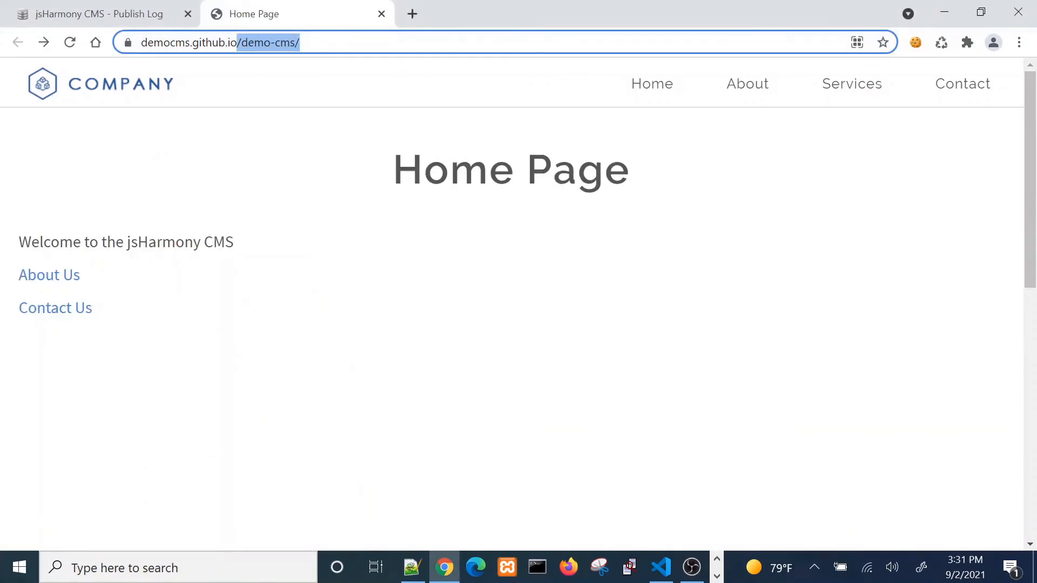
click(329, 179)
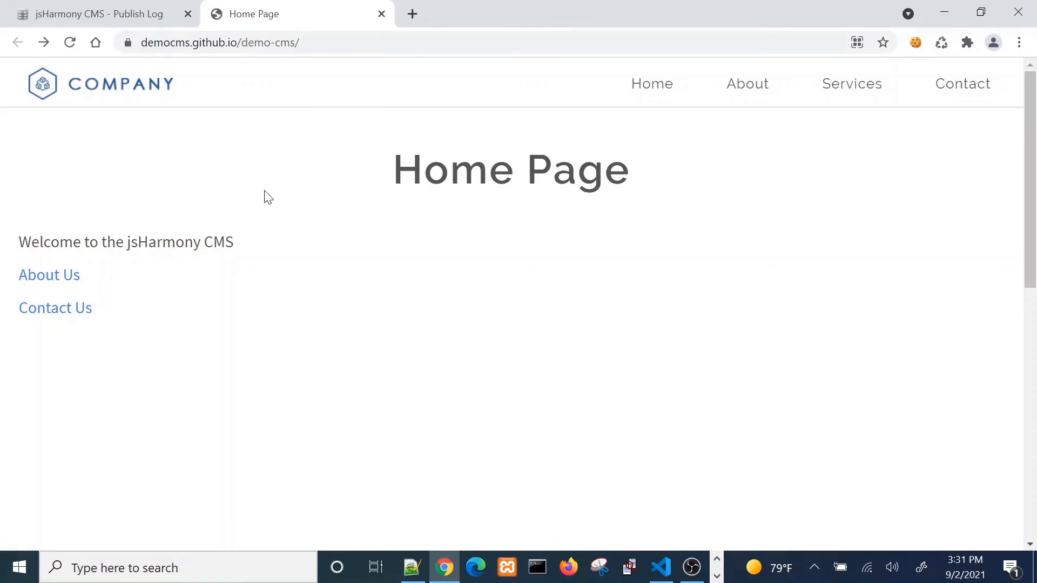
Open the Prod deployment target's settings from the Demo Site's configuration in jsHarmony CMS
click(103, 14)
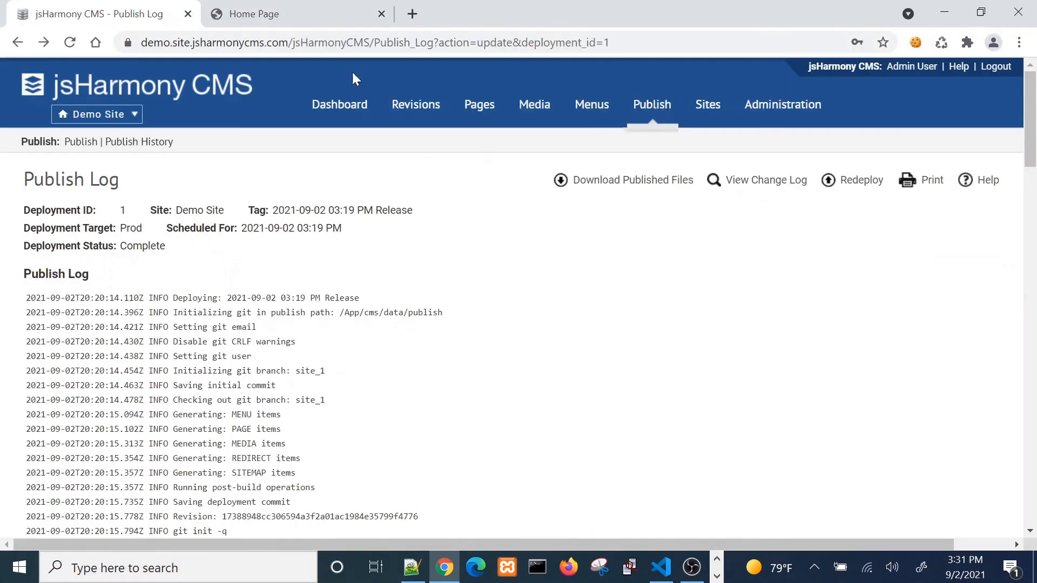
click(707, 105)
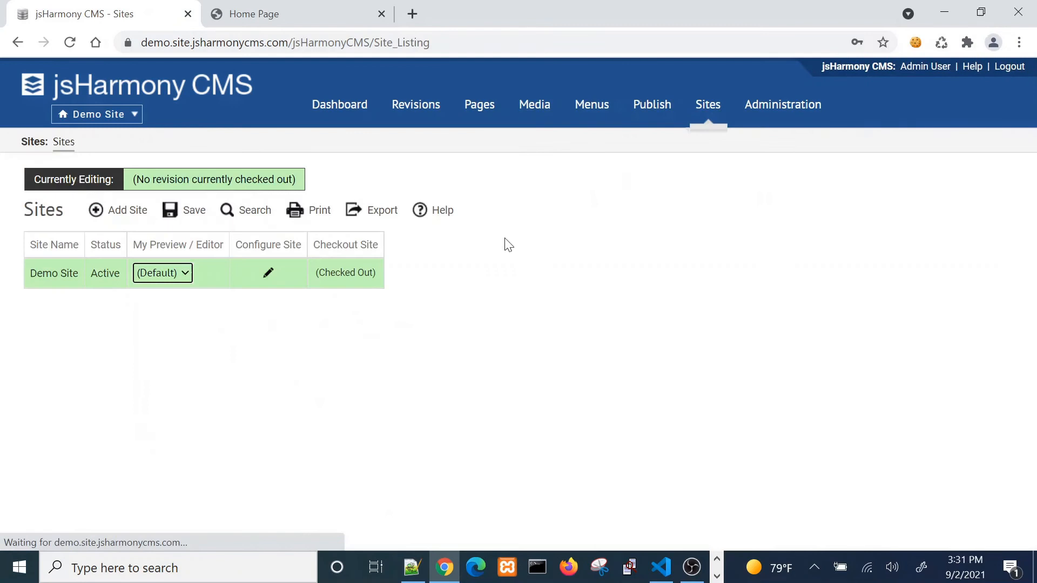
click(269, 275)
drag(572, 210, 284, 16)
click(427, 300)
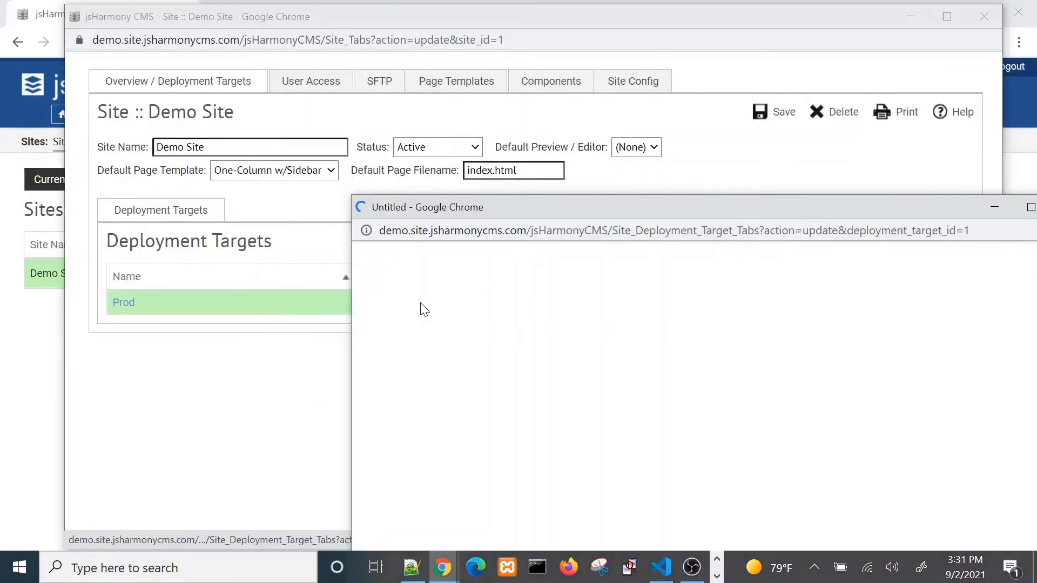
drag(647, 211, 414, 51)
Examine the Prod target's URL settings and highlight the /demo-cms/ URL Prefix
scroll(417, 266, down, 3)
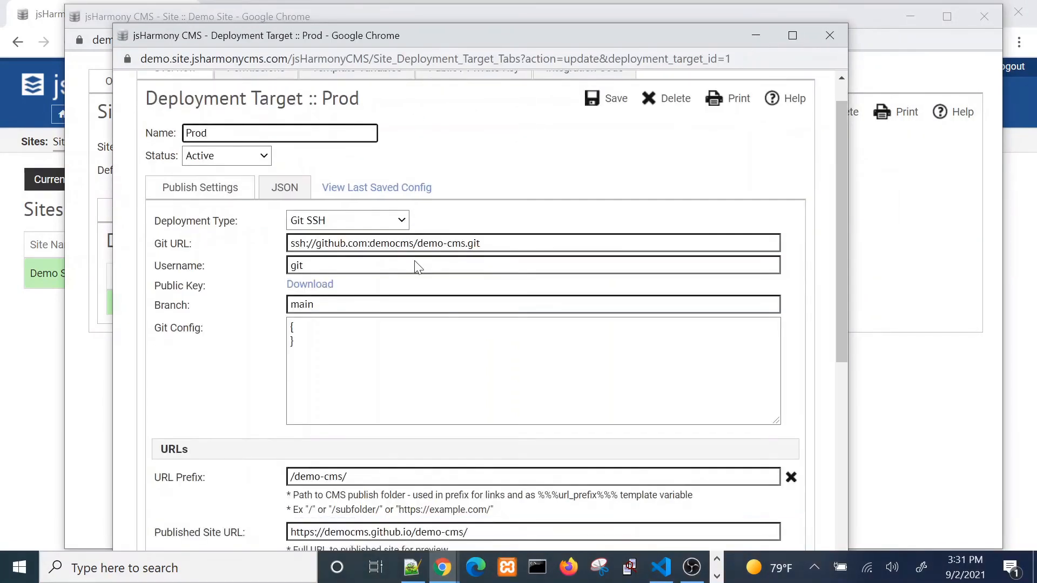
scroll(476, 308, down, 2)
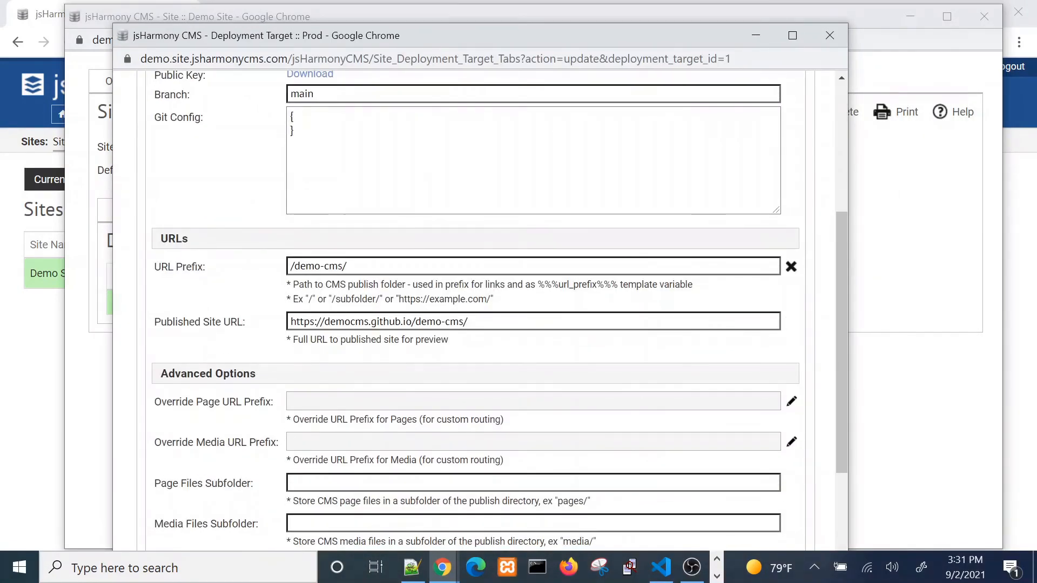
click(346, 266)
drag(347, 266, 273, 266)
click(264, 270)
Switch to Visual Studio Code and highlight the base tag and its %%%url_prefix%%% variable in 1col_fullwidth.html
click(661, 567)
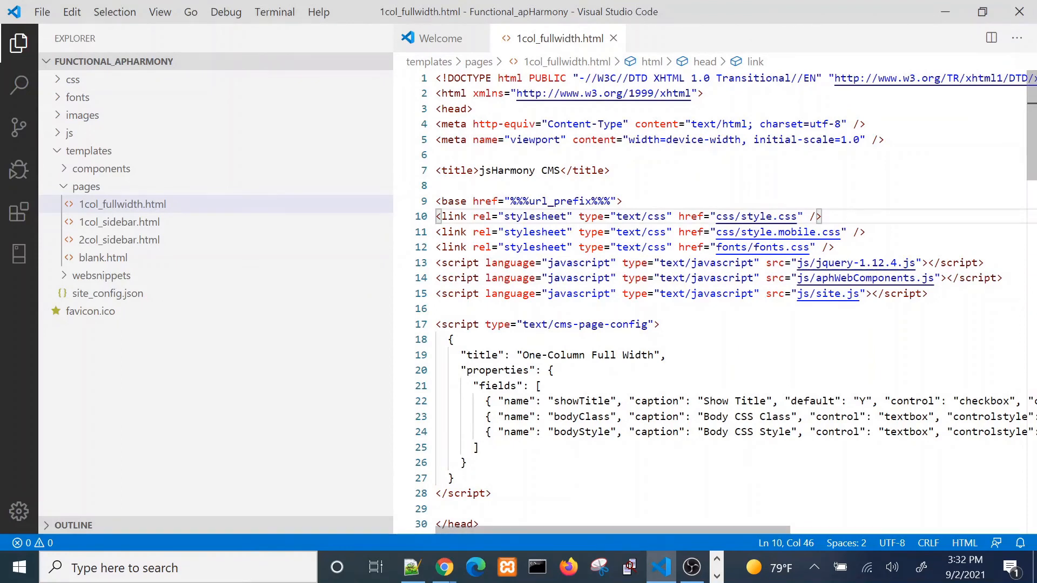
drag(622, 201, 435, 201)
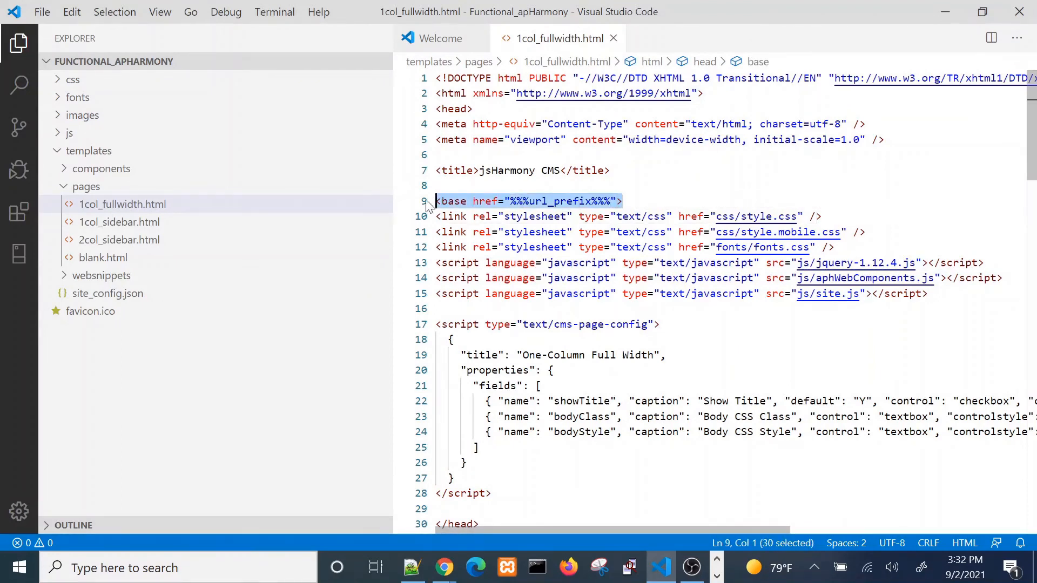
click(437, 185)
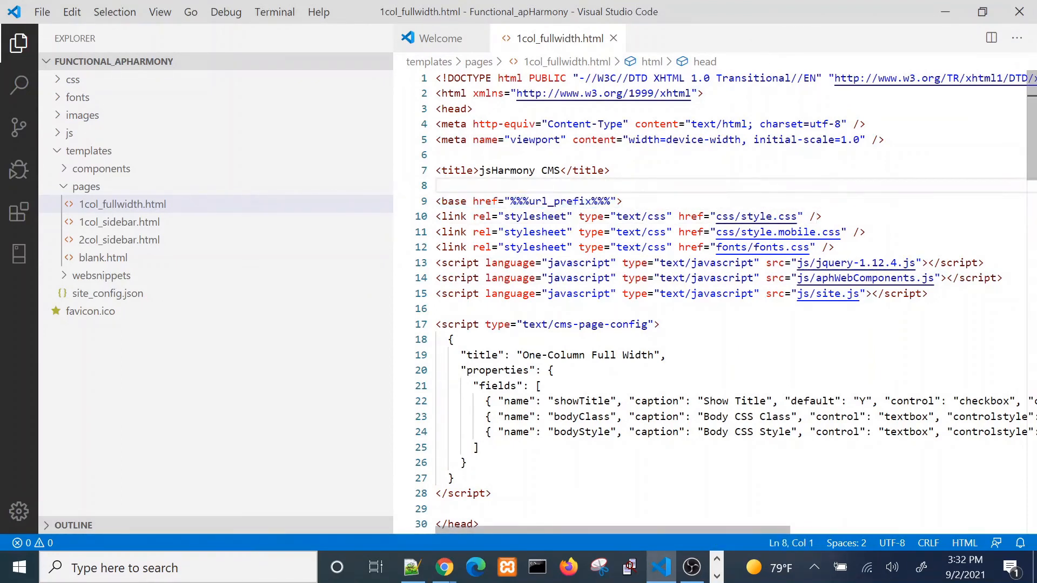
drag(510, 200, 612, 201)
click(622, 201)
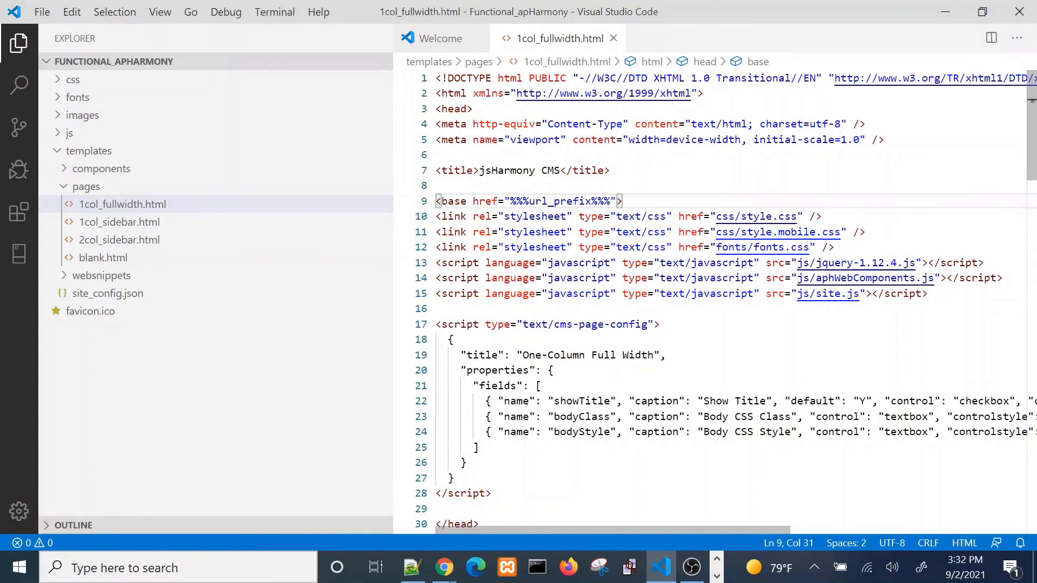
Check the Prod target's URL Prefix in Chrome against the template, and highlight %%%url_prefix%%% in the base tag again
key(alt+Tab)
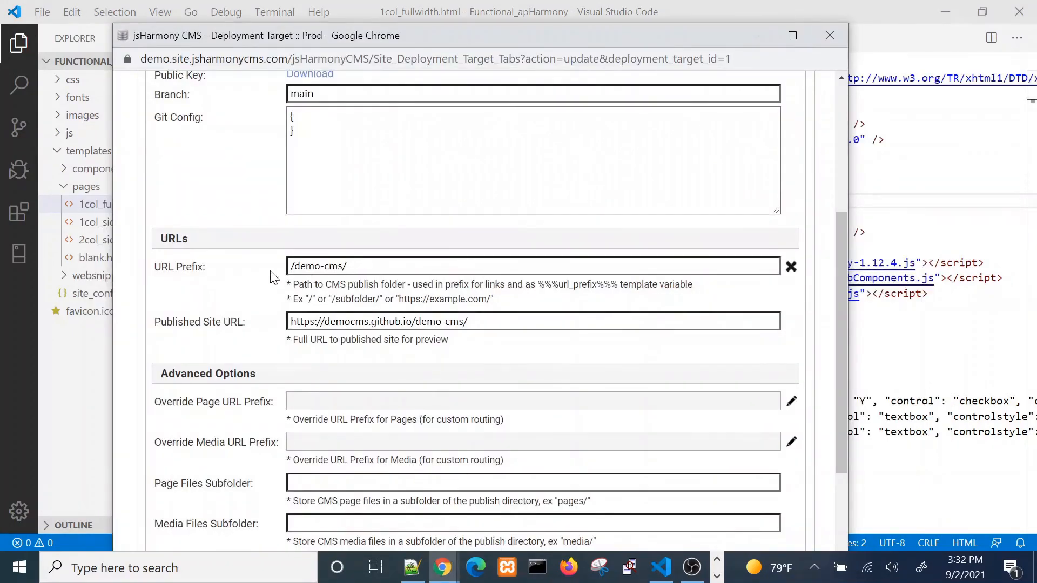
key(alt+Tab)
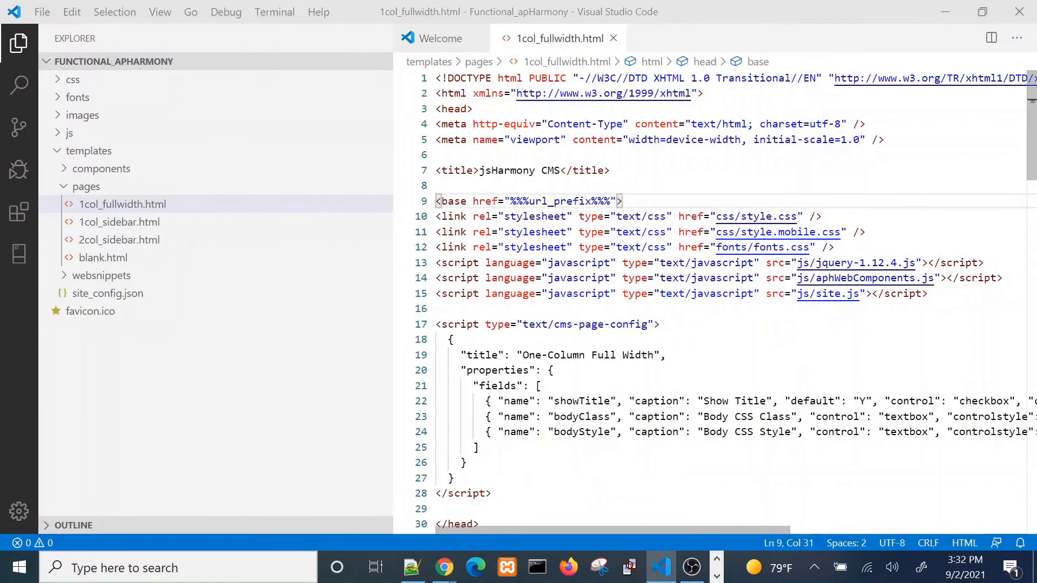
click(864, 232)
drag(510, 201, 610, 201)
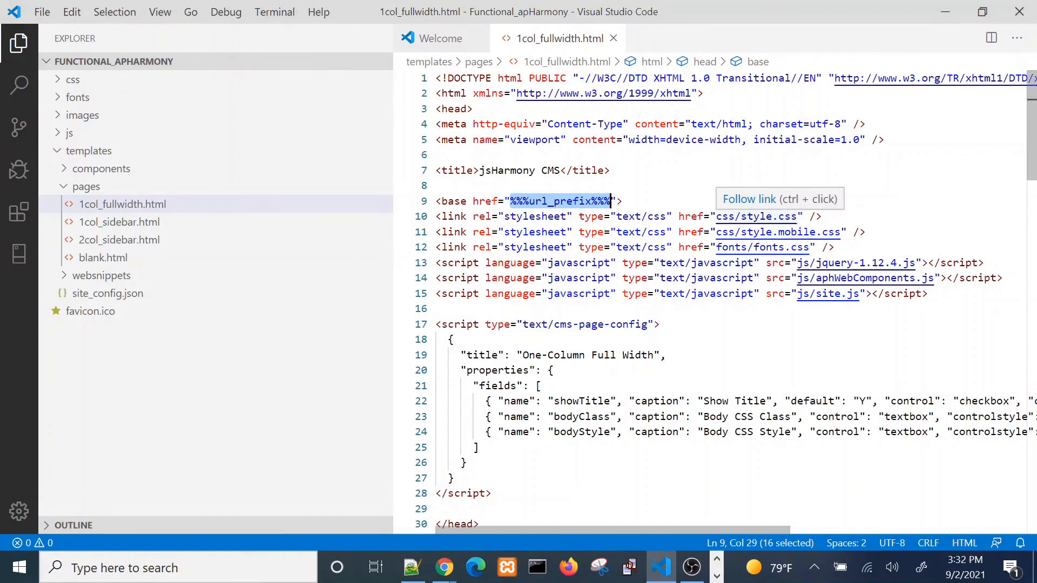
Try a leading slash before css/style.css in the first stylesheet link, and remove it again
click(715, 216)
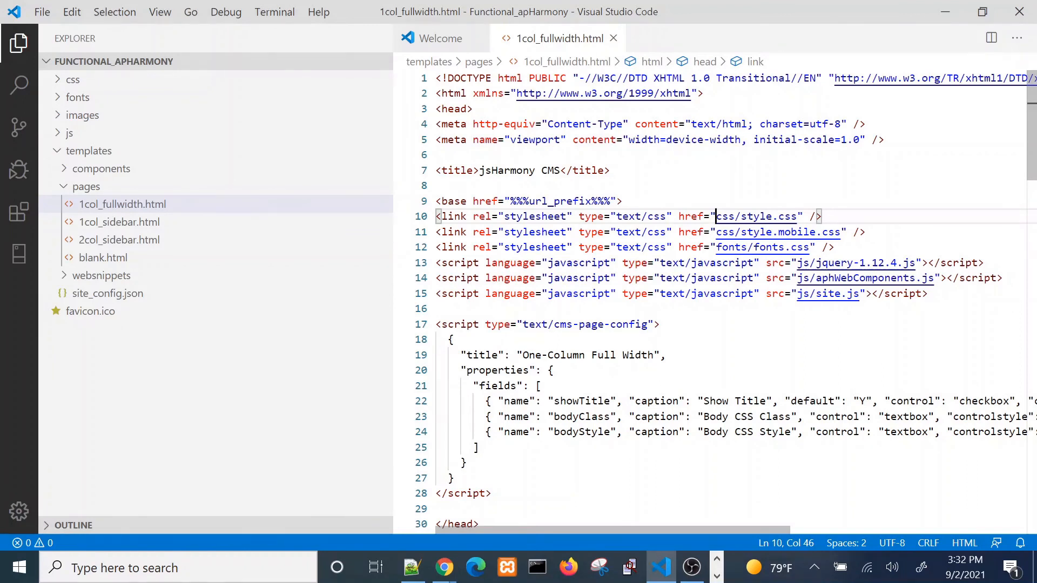
text(/)
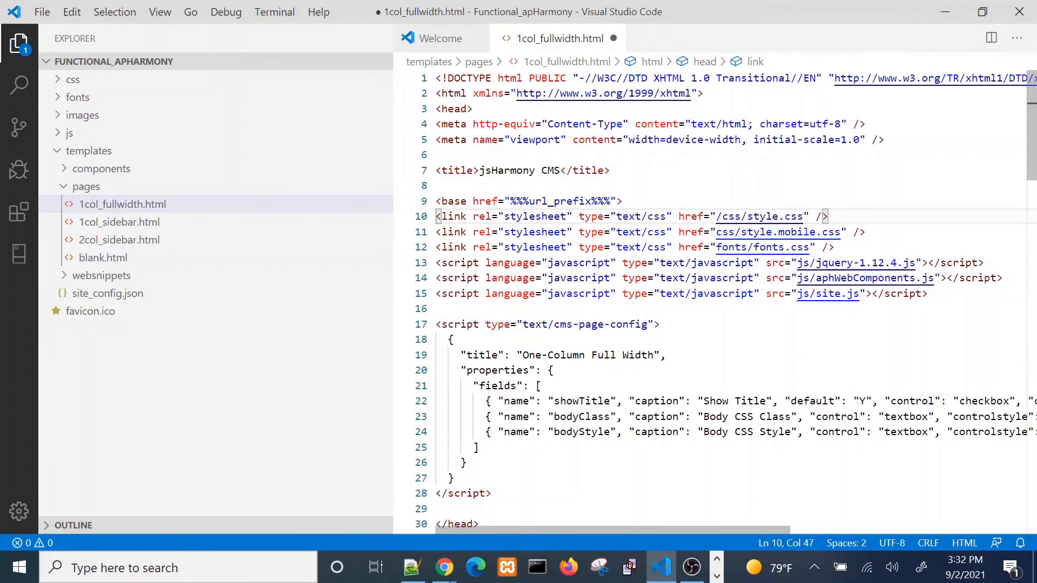
key(BackSpace)
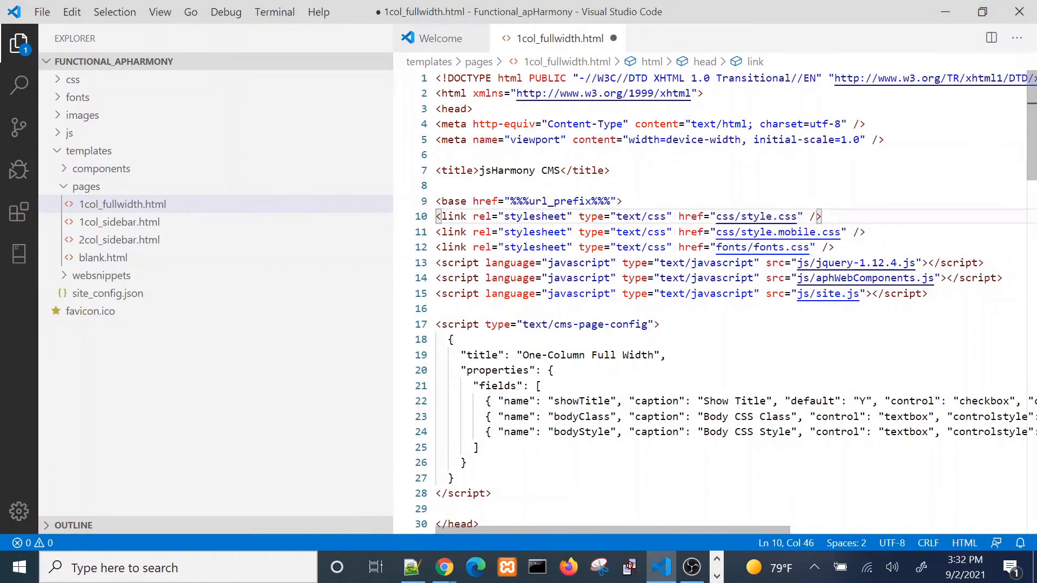